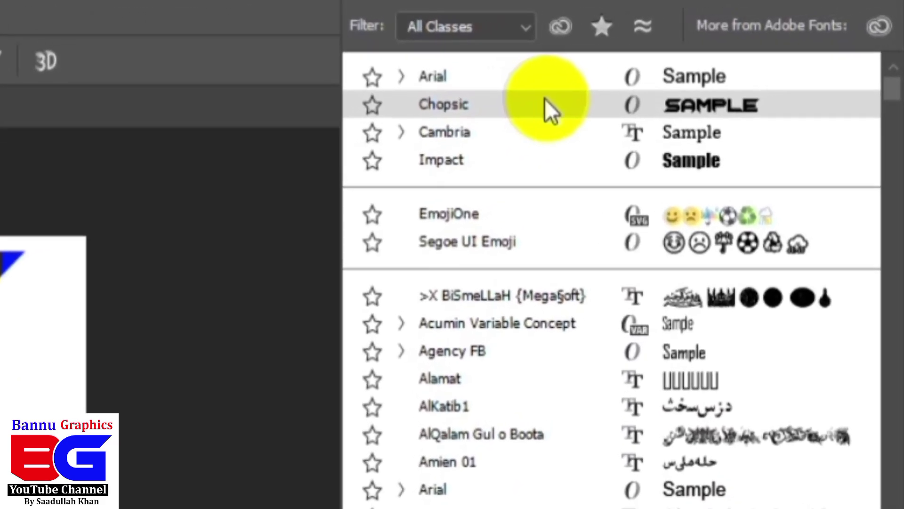
# Set the MG text's font to Chopsic and move the text down toward the middle of the canvas.
pyautogui.click(544, 98)
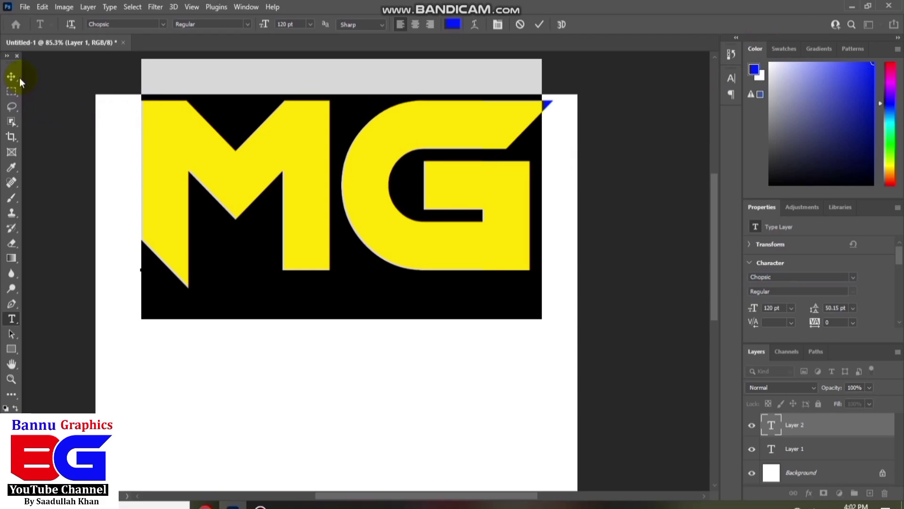
pyautogui.click(19, 79)
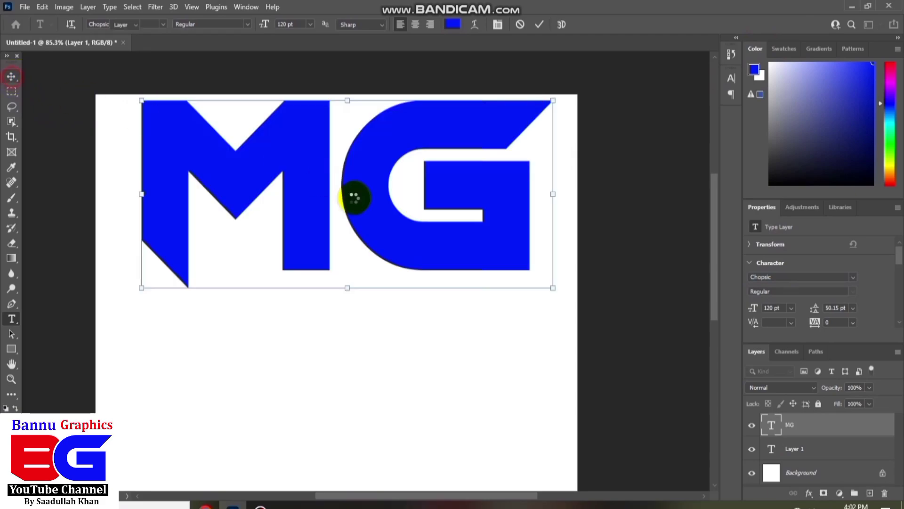
pyautogui.moveTo(390, 242); pyautogui.dragTo(389, 306)
# Rasterize the MG type layer and cut the letter G onto its own layer using a rectangular selection.
pyautogui.rightClick(804, 424)
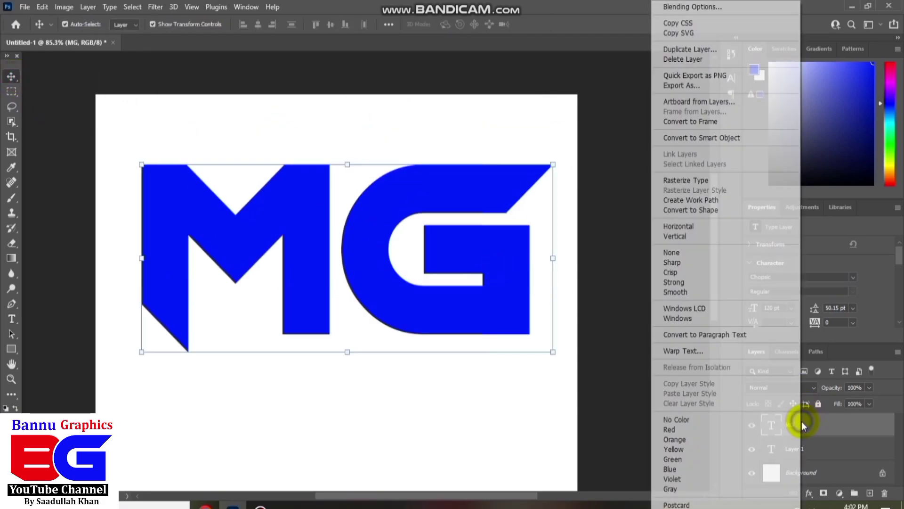
pyautogui.click(691, 182)
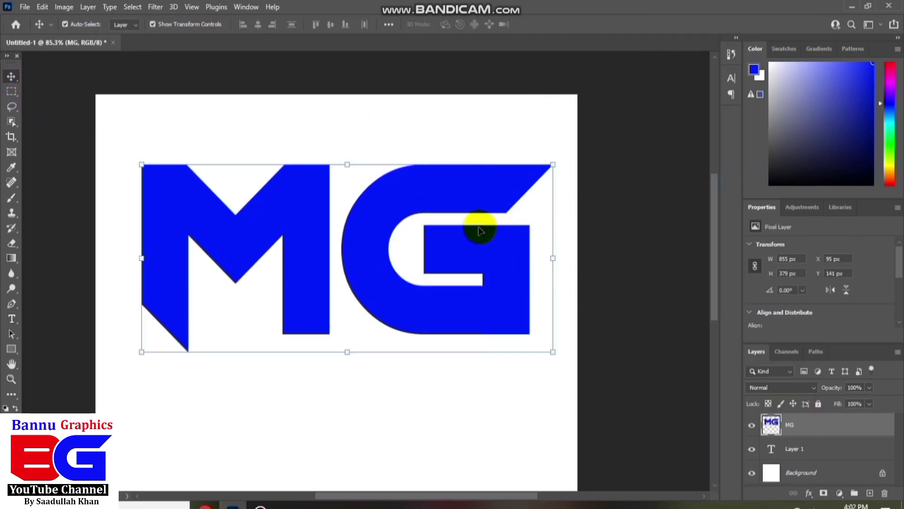
pyautogui.click(12, 91)
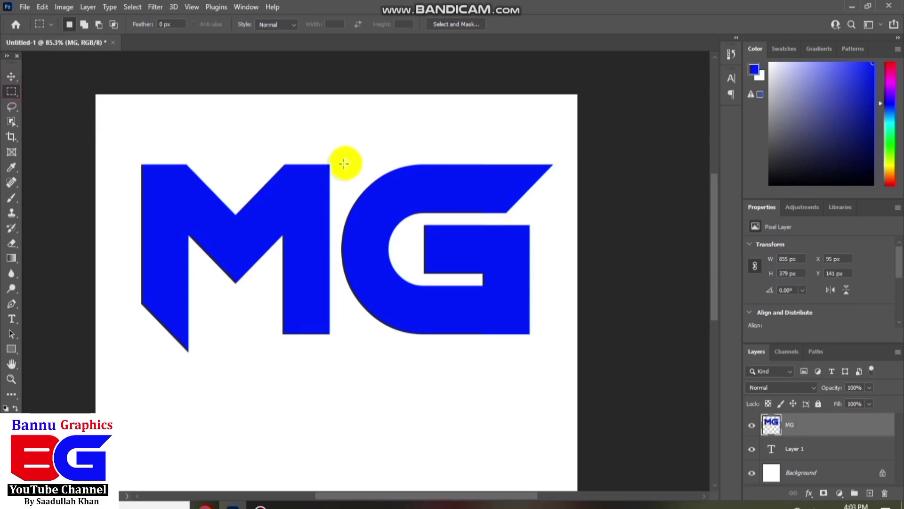
pyautogui.moveTo(334, 158); pyautogui.dragTo(558, 347)
pyautogui.rightClick(528, 325)
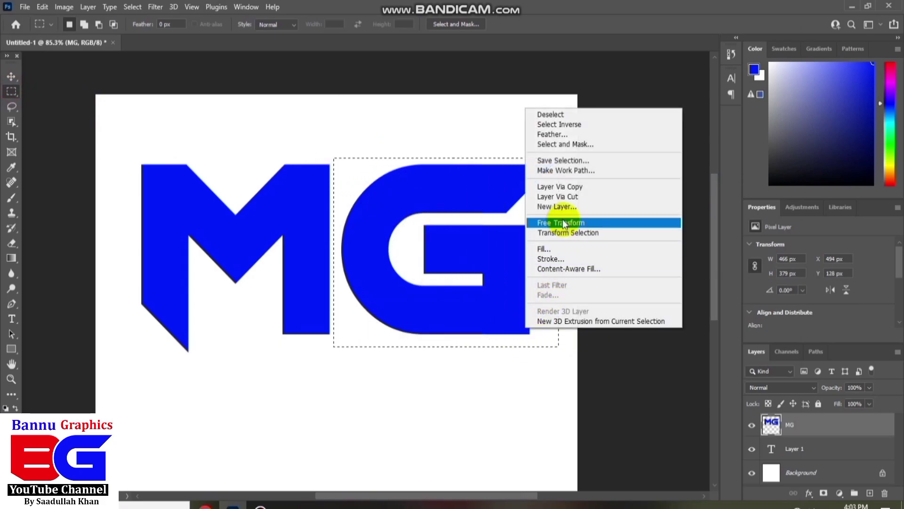
pyautogui.click(575, 199)
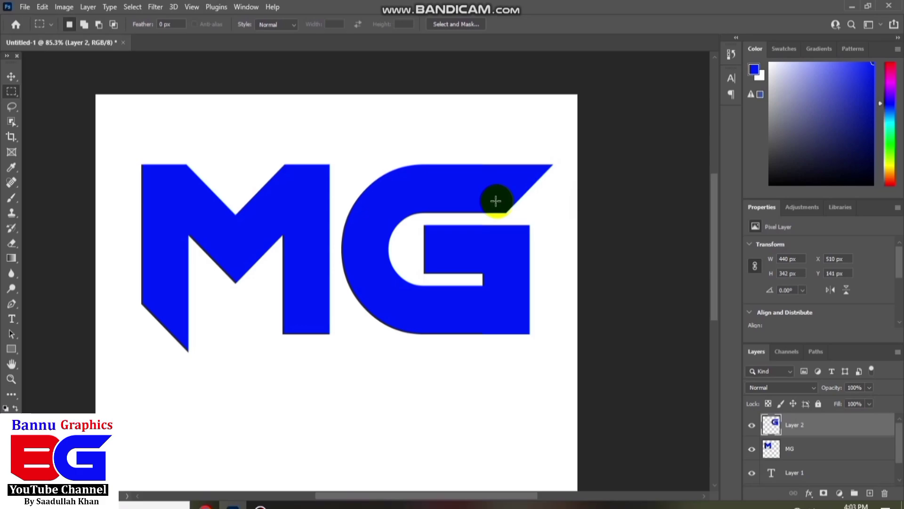
# Hide the G layer and draw a light blue rectangle about 118 × 342 px along the M's right edge.
pyautogui.click(12, 77)
pyautogui.click(752, 426)
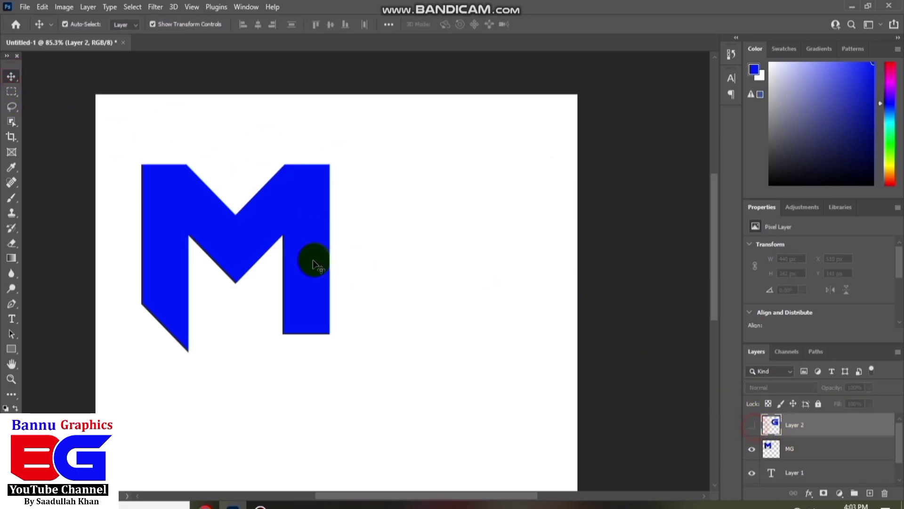
pyautogui.scroll(4, 322, 198)
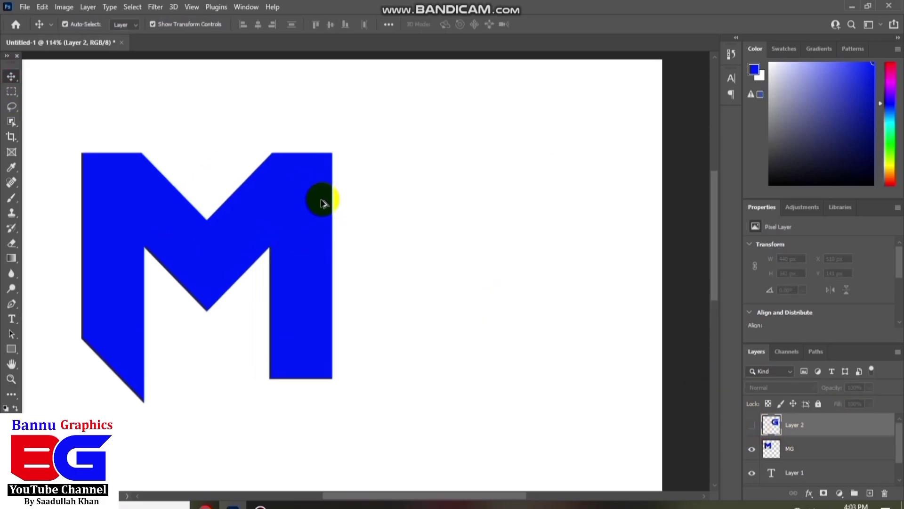
pyautogui.click(11, 350)
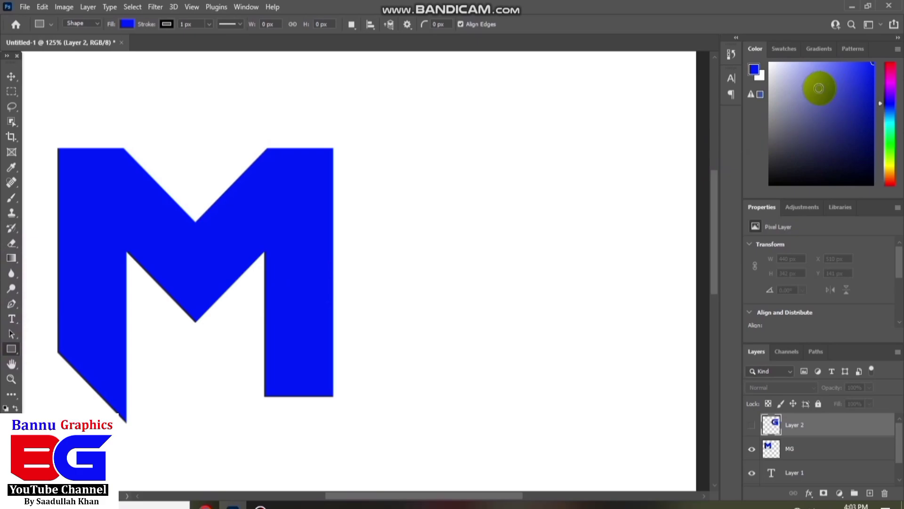
pyautogui.click(813, 68)
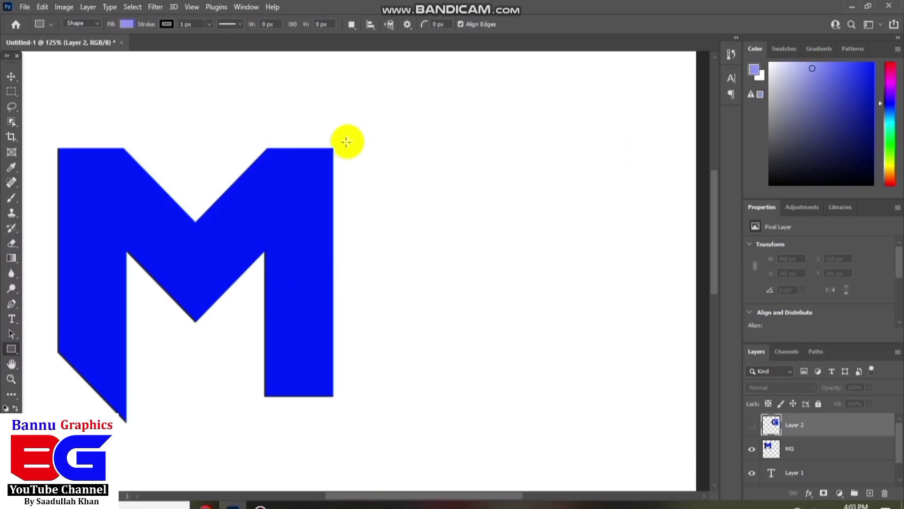
pyautogui.moveTo(333, 148); pyautogui.dragTo(413, 395)
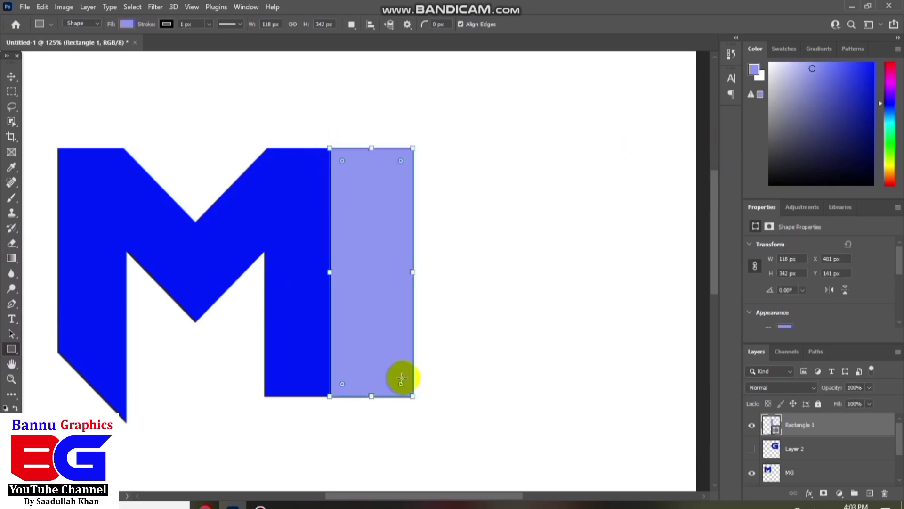
# Remove the stroke from the light blue rectangle.
pyautogui.click(769, 314)
pyautogui.click(785, 274)
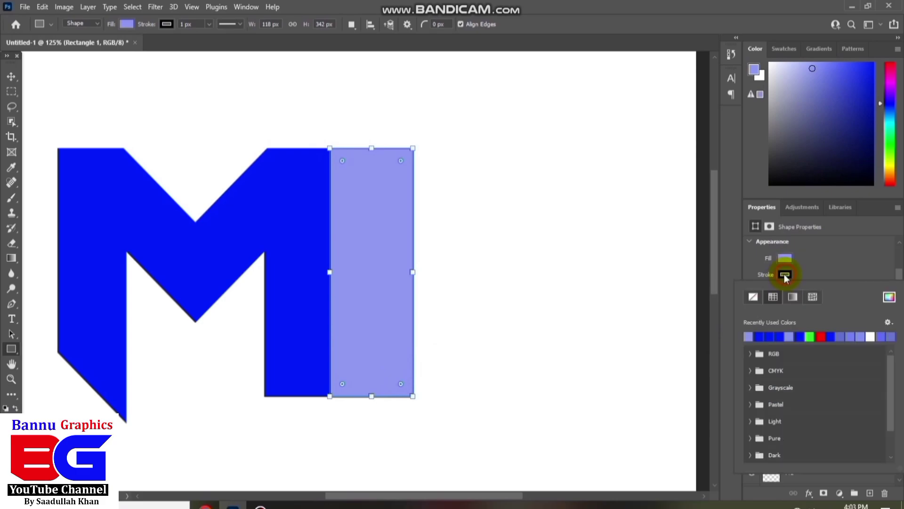
pyautogui.click(753, 296)
pyautogui.press('Escape')
pyautogui.press('v')
# Select the light blue rectangle together with the M and merge their layers.
pyautogui.scroll(3, 325, 167)
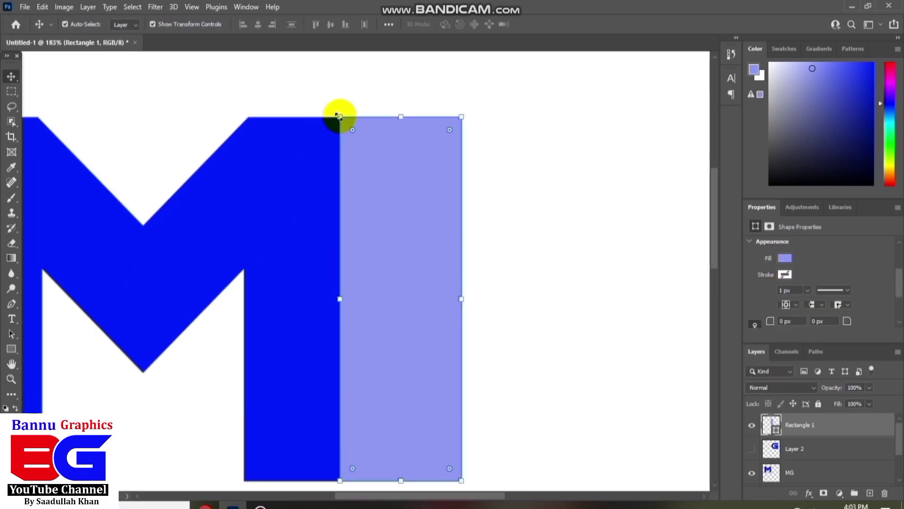
pyautogui.scroll(-3, 360, 123)
pyautogui.moveTo(470, 81); pyautogui.dragTo(285, 386)
pyautogui.rightClick(807, 429)
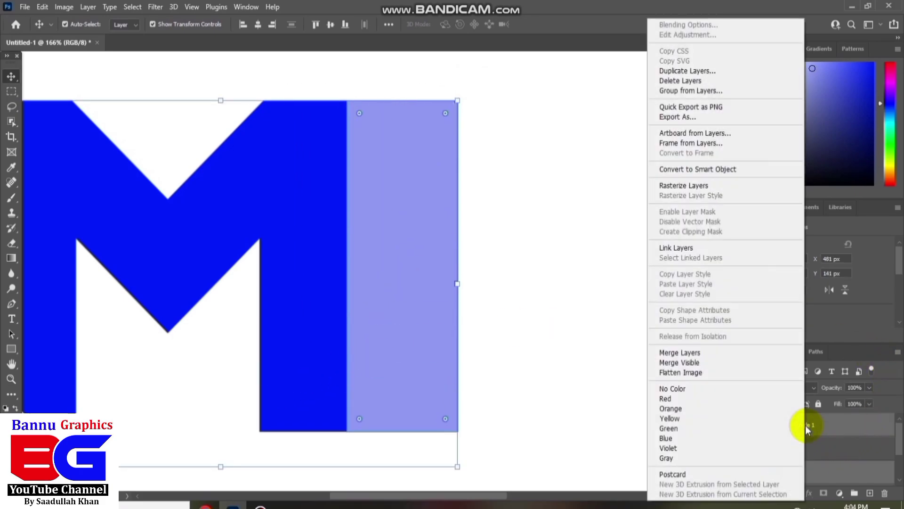
pyautogui.click(690, 353)
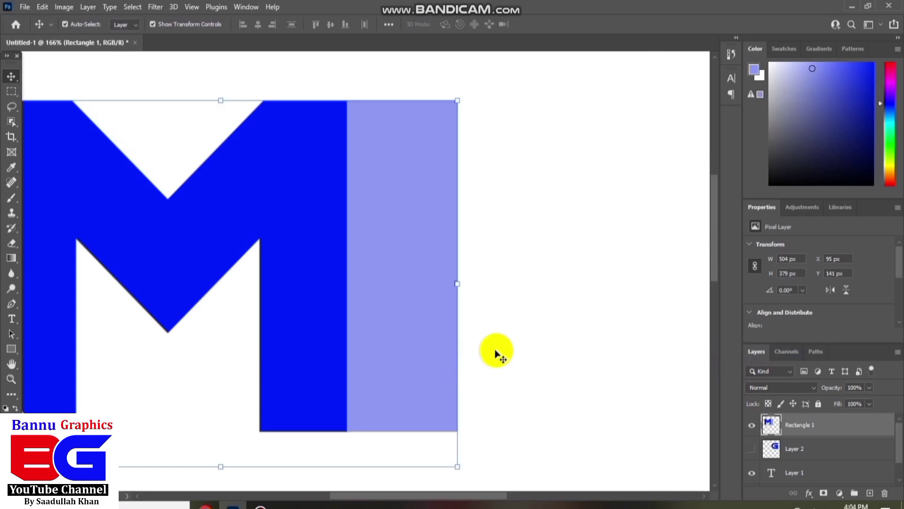
pyautogui.hotkey('ctrl', '-')
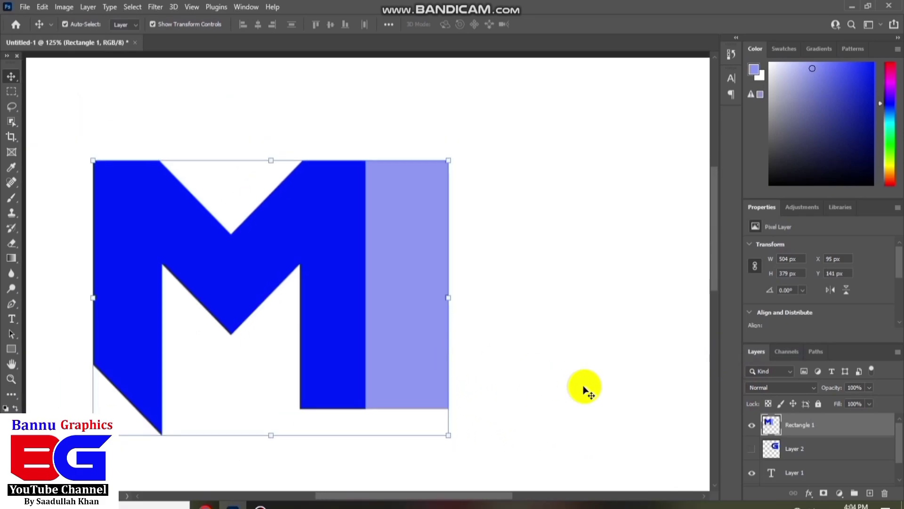
# Show the G layer above the merged M layer and shift the G left so it overlaps the light blue rectangle.
pyautogui.click(796, 448)
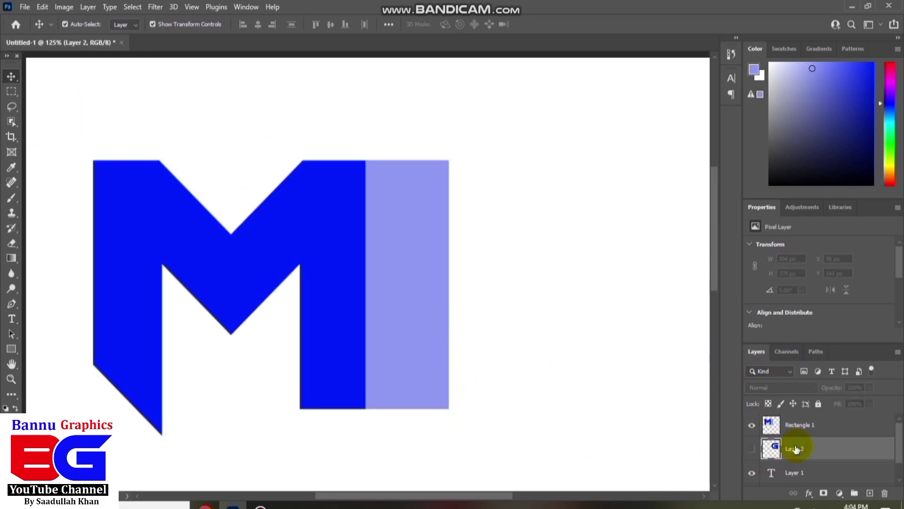
pyautogui.click(753, 450)
pyautogui.moveTo(798, 450); pyautogui.dragTo(797, 418)
pyautogui.moveTo(588, 360); pyautogui.dragTo(526, 359)
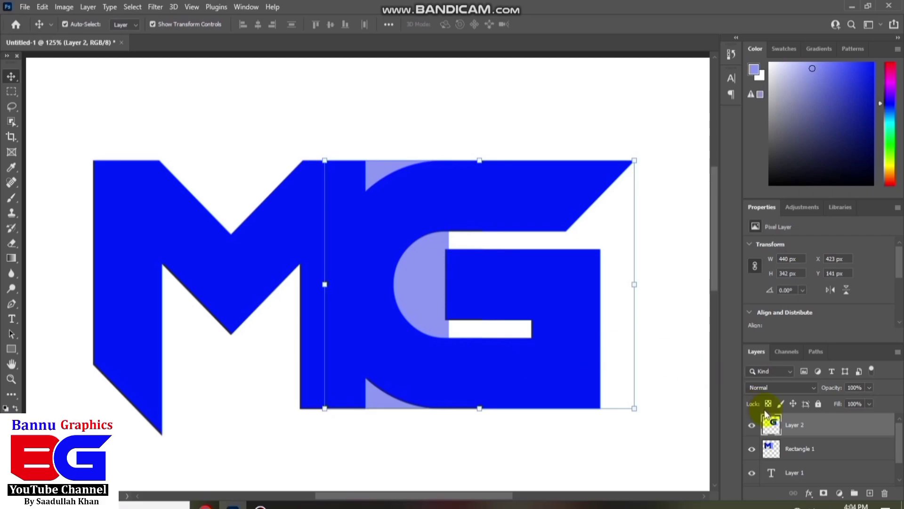
# Duplicate the G layer, Layer 2, and hide the original.
pyautogui.rightClick(794, 433)
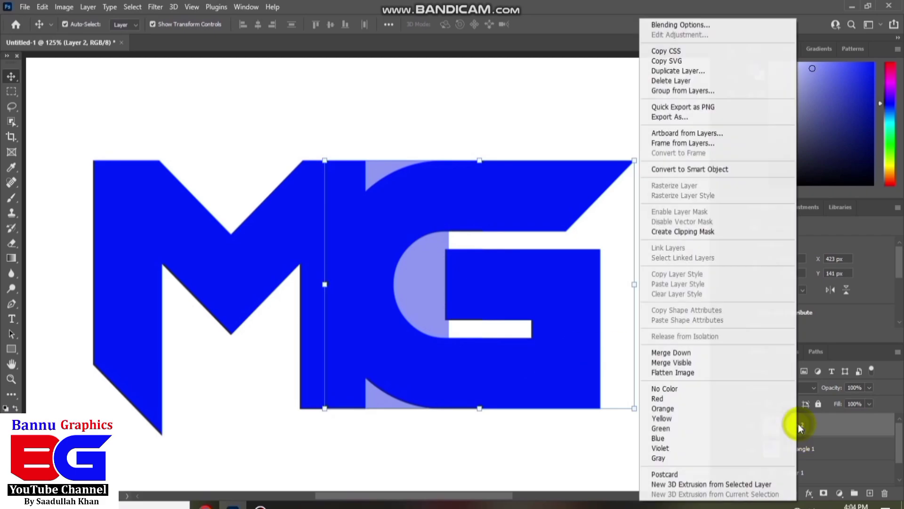
pyautogui.click(678, 78)
pyautogui.click(547, 137)
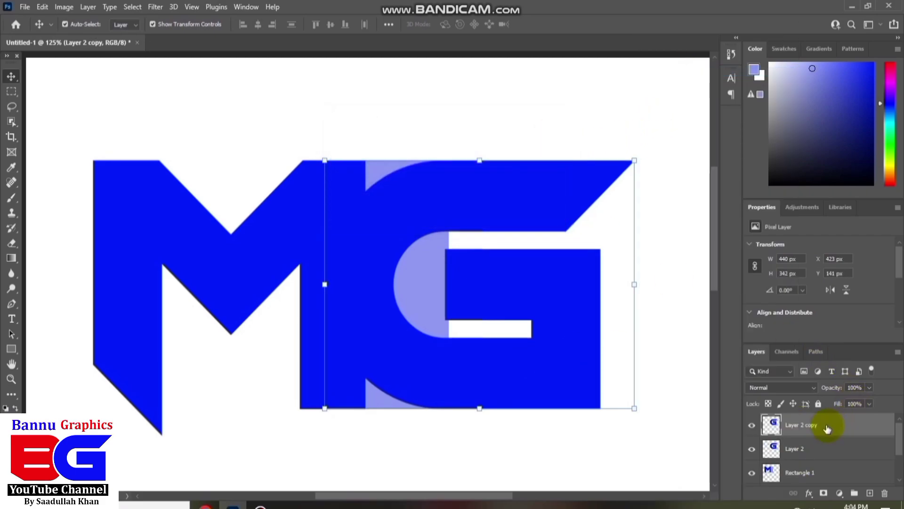
pyautogui.click(750, 453)
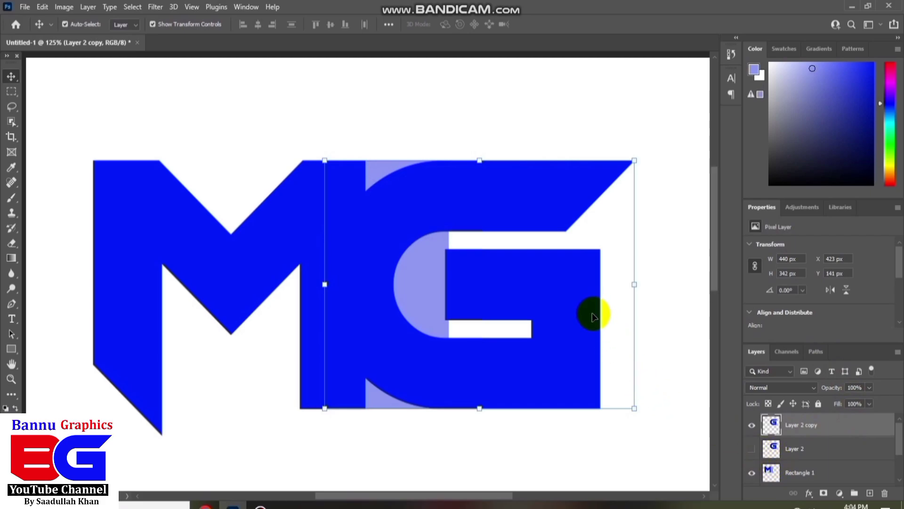
# Load the G copy's outline as a selection, activate the Rectangle 1 layer and expand the selection by 10 pixels.
pyautogui.keyDown('ctrl'); pyautogui.click(773, 427); pyautogui.keyUp('ctrl')
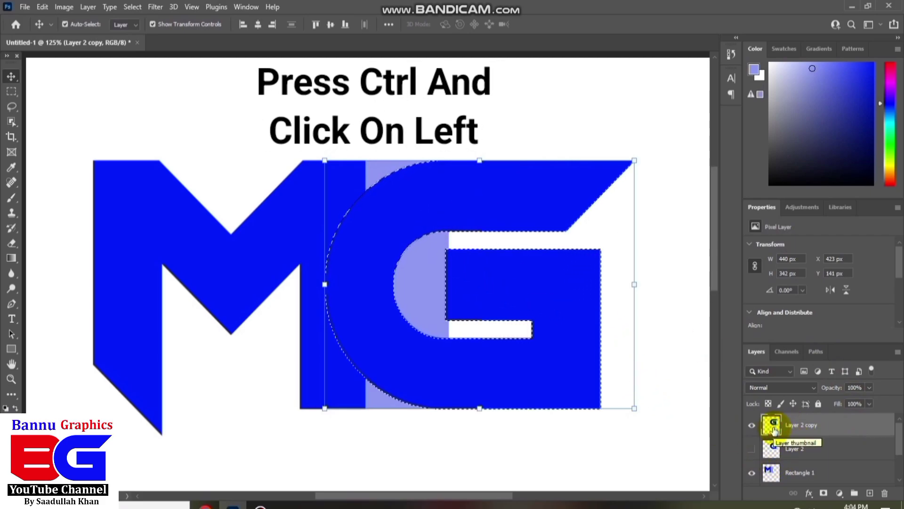
pyautogui.click(807, 476)
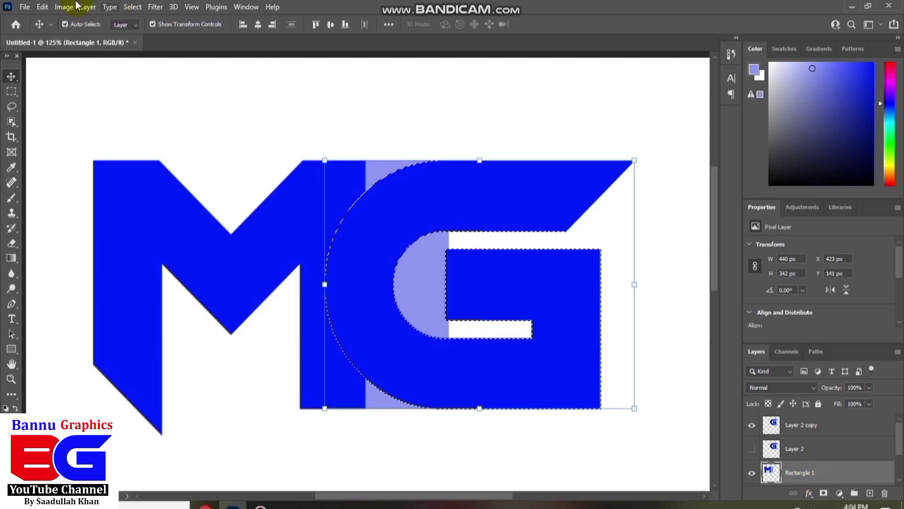
pyautogui.click(132, 6)
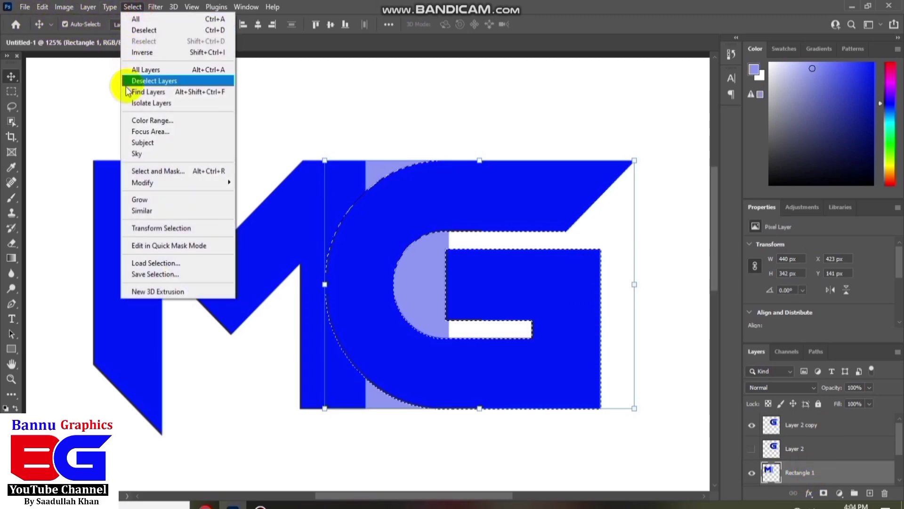
pyautogui.moveTo(143, 182)
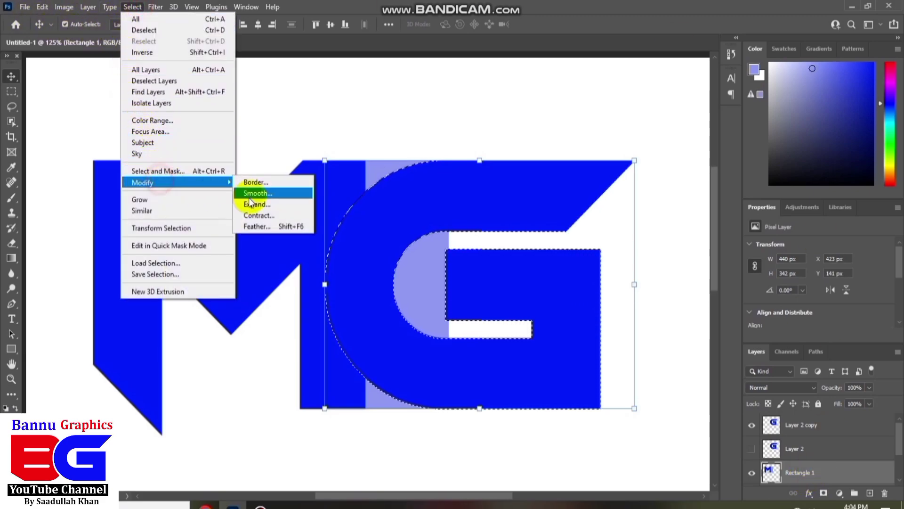
pyautogui.click(261, 202)
pyautogui.click(504, 157)
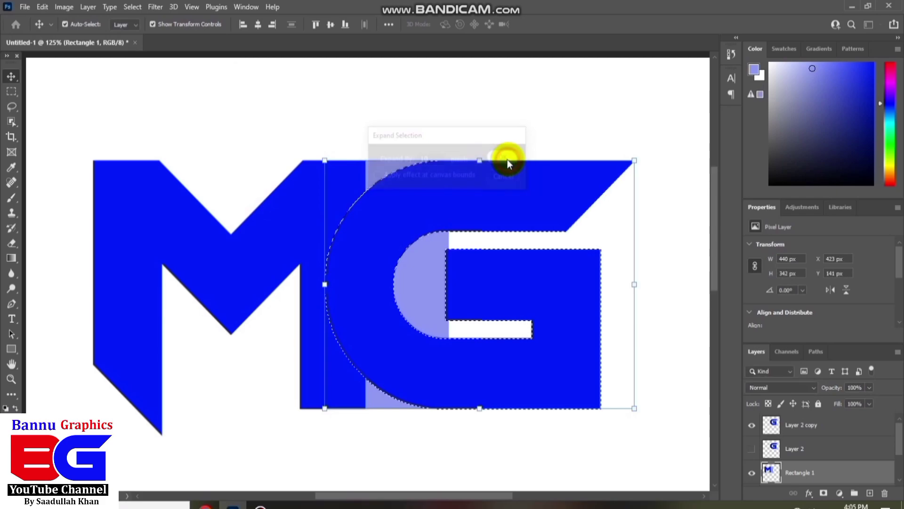
# Clear the selected G area from the Rectangle 1 layer, deselect, and delete the Layer 2 copy layer.
pyautogui.press('Delete')
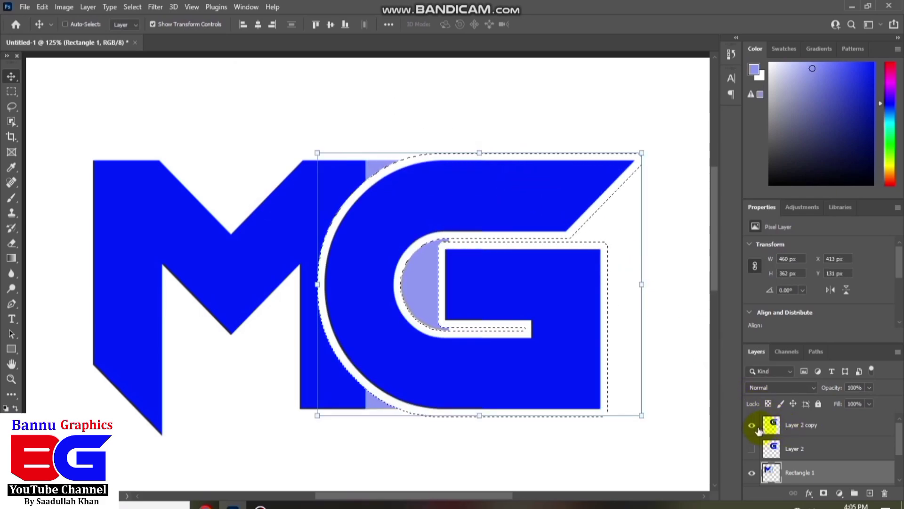
pyautogui.hotkey('ctrl', 'd')
pyautogui.click(807, 428)
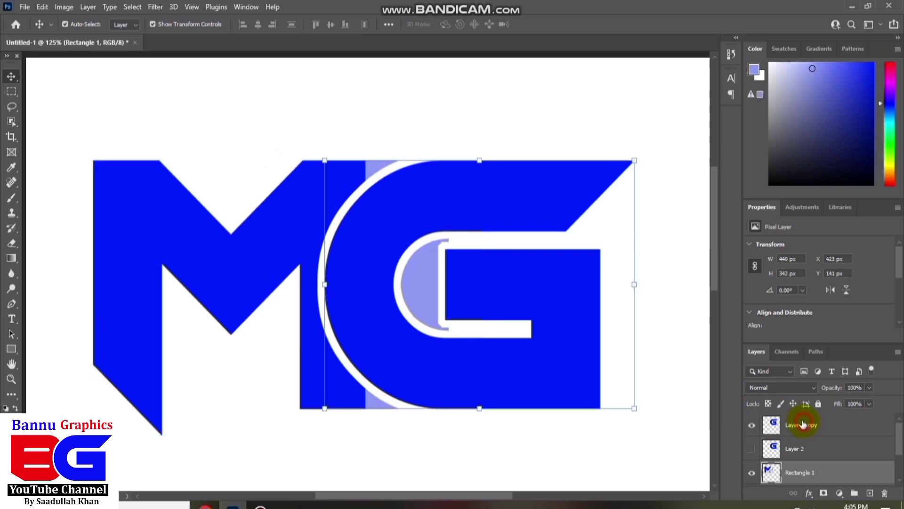
pyautogui.moveTo(806, 427)
pyautogui.mouseDown()
pyautogui.moveTo(827, 460)
pyautogui.moveTo(885, 493)
pyautogui.mouseUp()
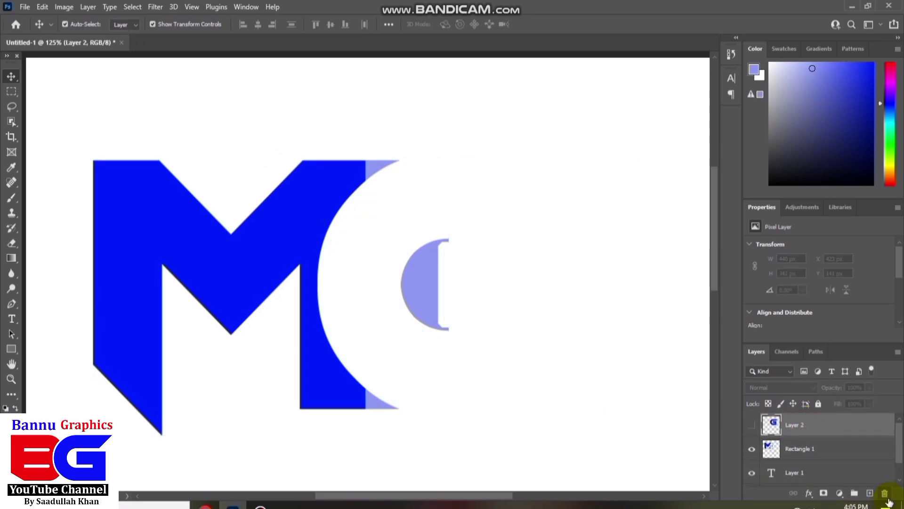
# Erase the leftover light blue piece inside the G opening on the Rectangle 1 layer and show Layer 2 again.
pyautogui.click(12, 243)
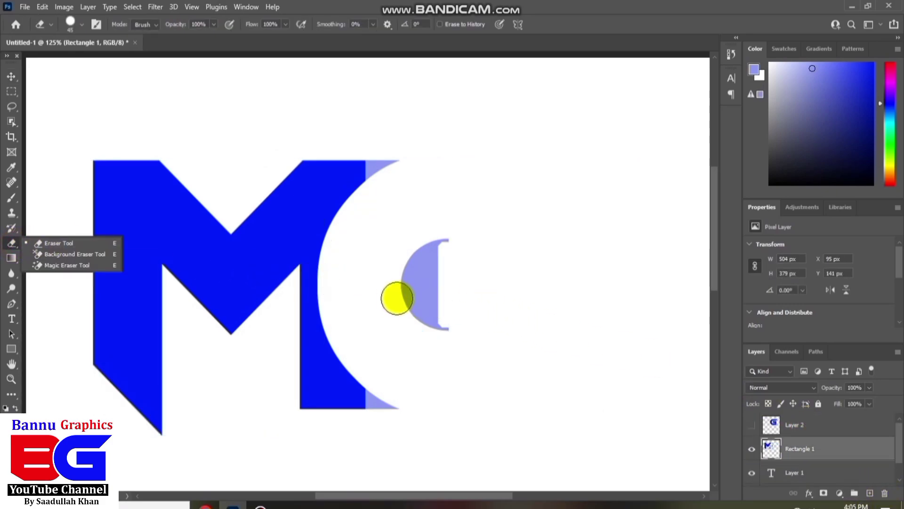
pyautogui.moveTo(396, 298)
pyautogui.mouseDown()
pyautogui.moveTo(453, 335)
pyautogui.moveTo(432, 290)
pyautogui.moveTo(442, 236)
pyautogui.moveTo(406, 289)
pyautogui.moveTo(428, 276)
pyautogui.mouseUp()
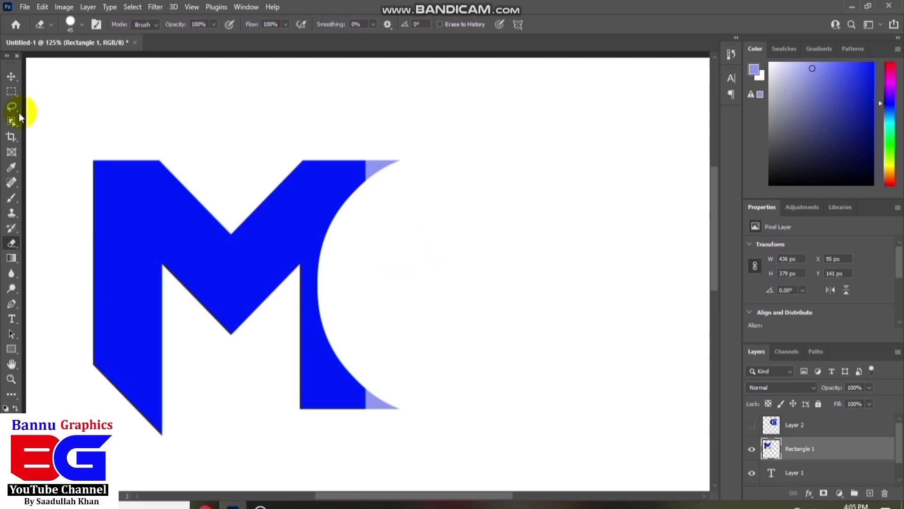
pyautogui.click(11, 81)
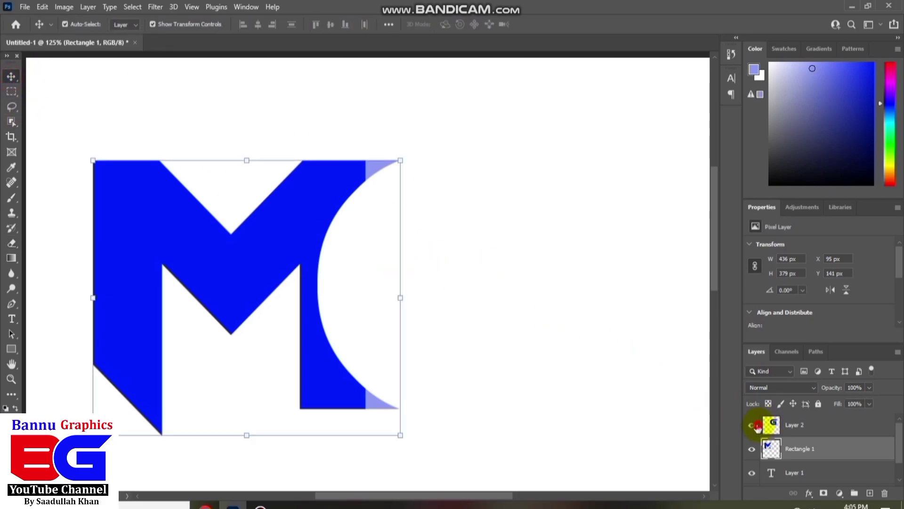
pyautogui.click(754, 425)
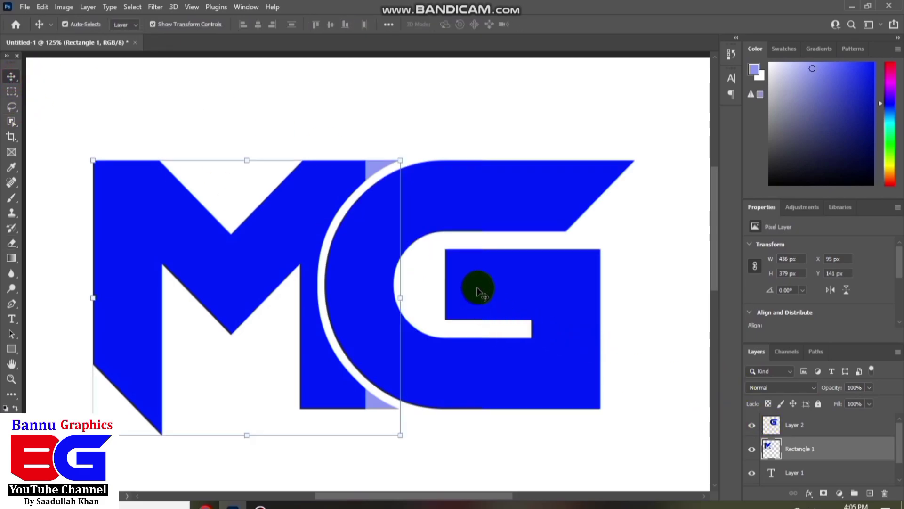
# Merge the Layer 2 and Rectangle 1 layers holding the G and M into one layer and deselect it.
pyautogui.scroll(-3, 477, 287)
pyautogui.moveTo(477, 426); pyautogui.dragTo(322, 302)
pyautogui.rightClick(803, 453)
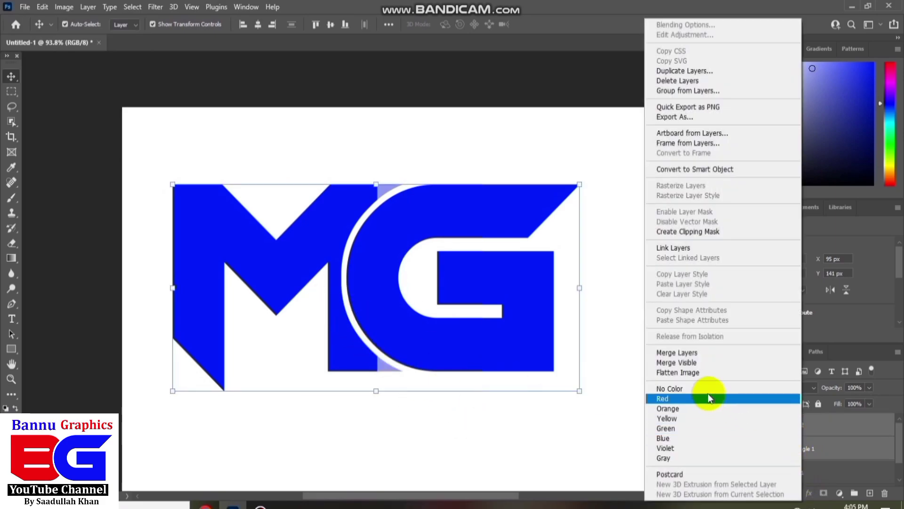
pyautogui.click(673, 353)
pyautogui.click(384, 427)
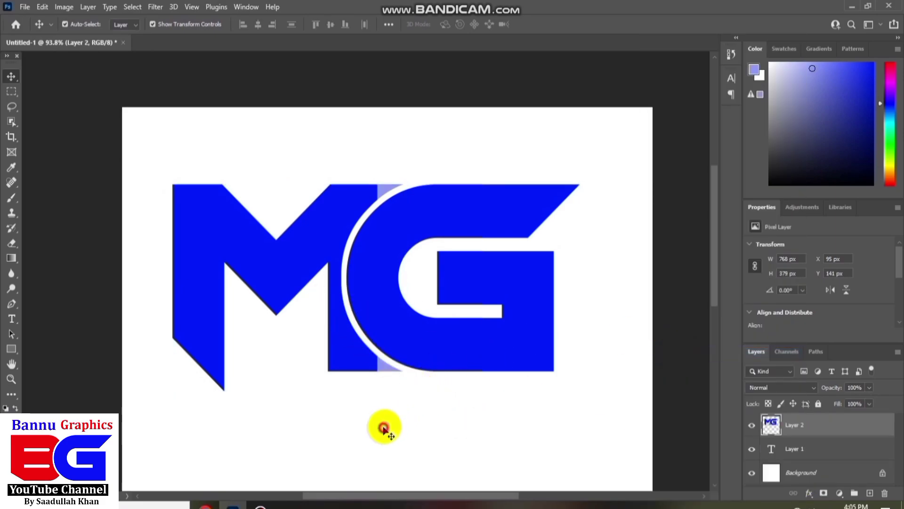
# Draw a thin horizontal bar about 730 by 16 px beneath the letters, with no stroke and a blue fill.
pyautogui.click(11, 349)
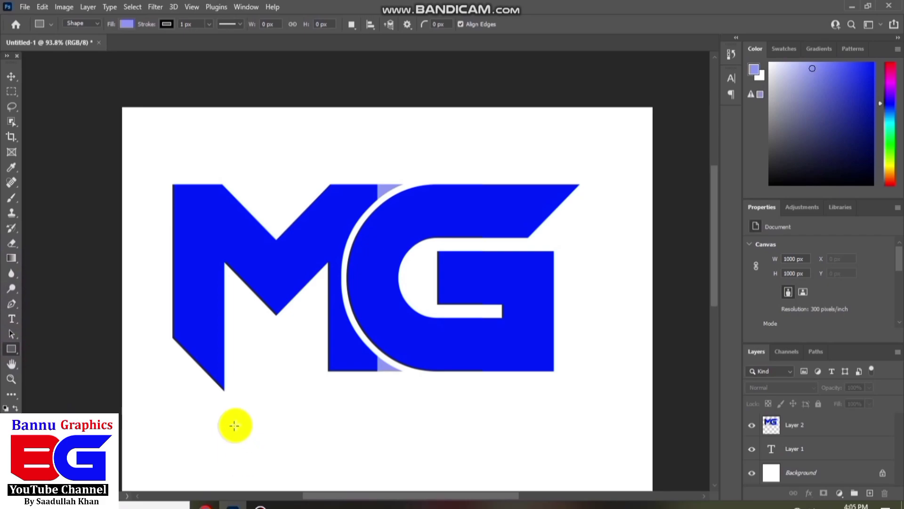
pyautogui.moveTo(173, 397)
pyautogui.mouseDown()
pyautogui.moveTo(529, 426)
pyautogui.moveTo(557, 404)
pyautogui.mouseUp()
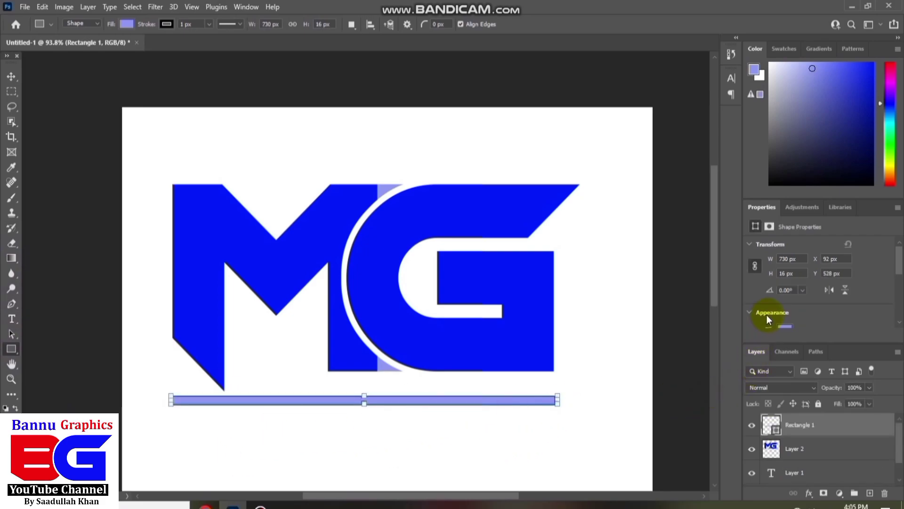
pyautogui.scroll(-3, 767, 314)
pyautogui.click(784, 274)
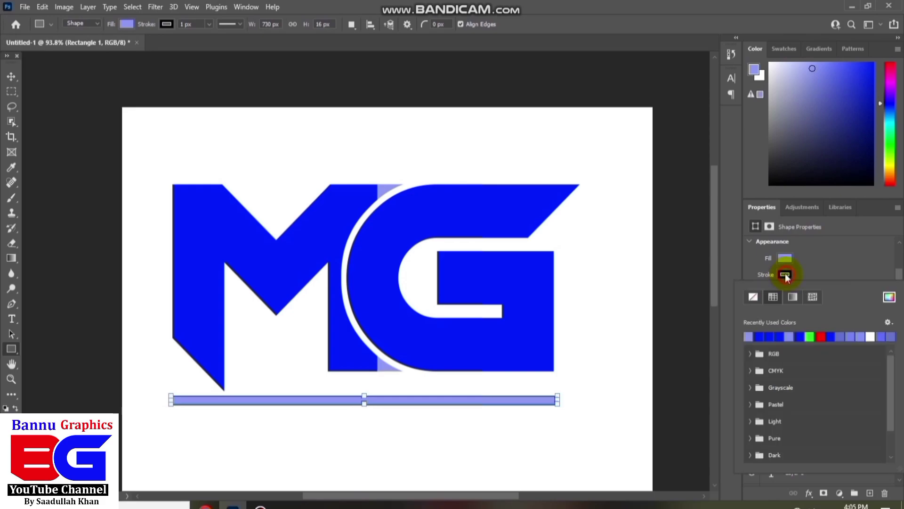
pyautogui.click(752, 297)
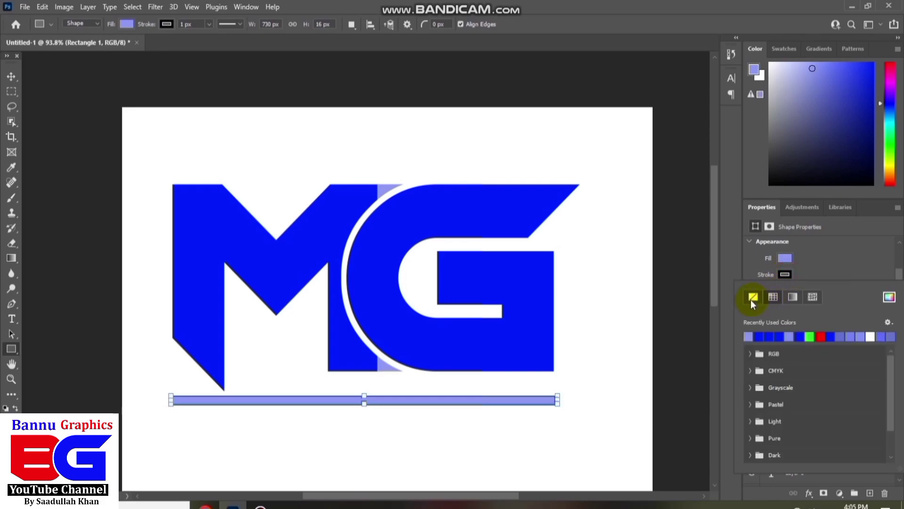
pyautogui.click(784, 258)
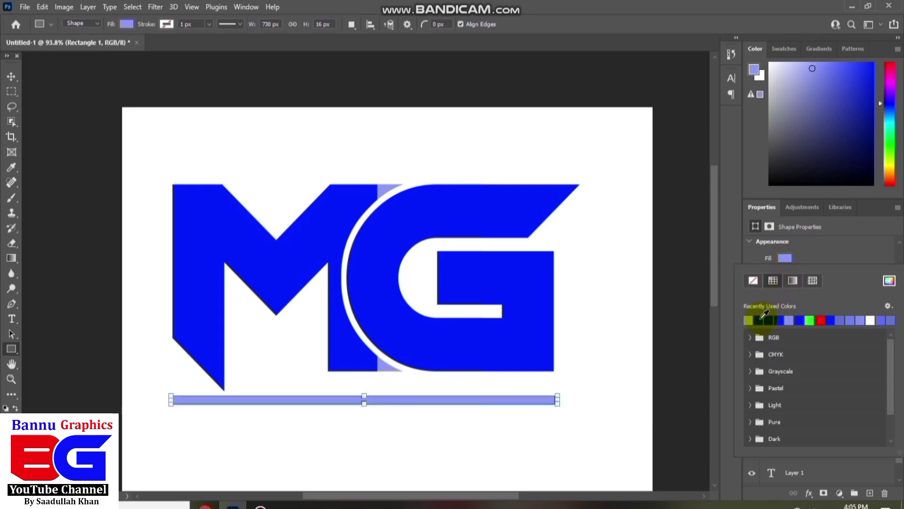
pyautogui.click(759, 321)
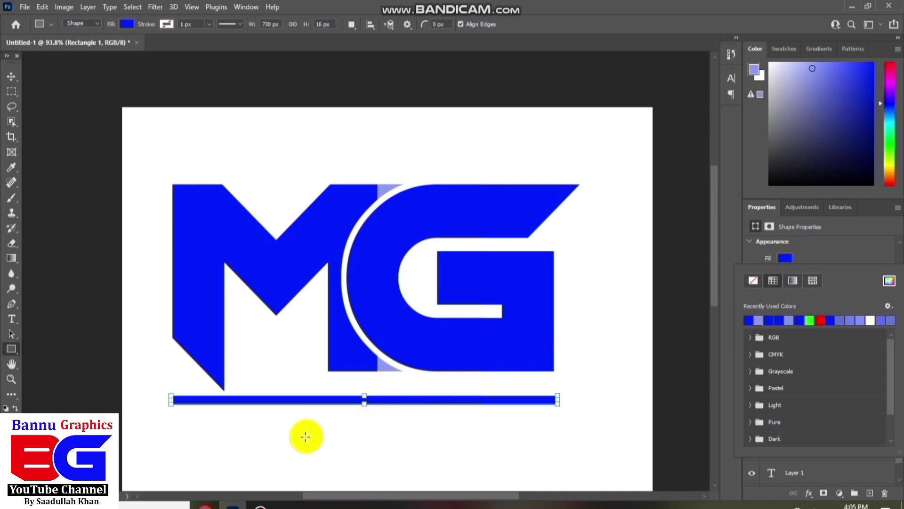
# Shorten both ends of the blue bar to line up with the M's outer edge and the G's lower outer edge.
pyautogui.click(11, 81)
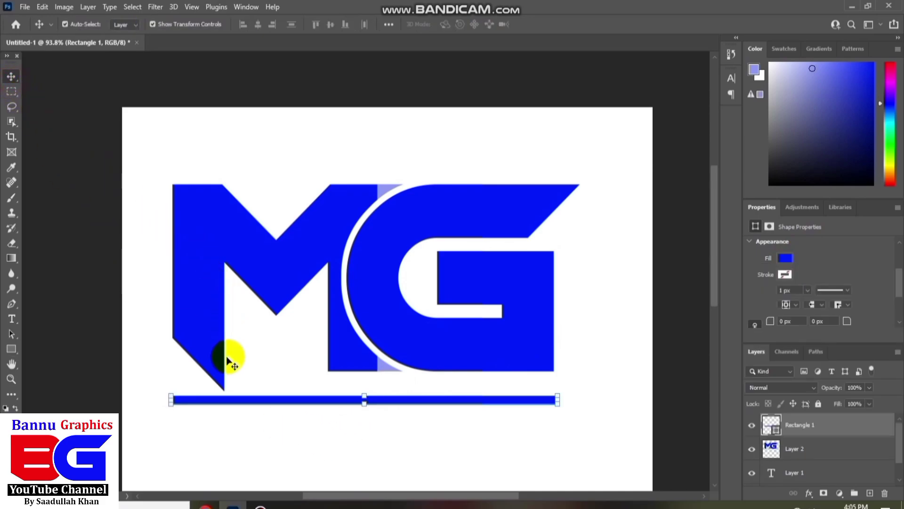
pyautogui.scroll(3, 151, 335)
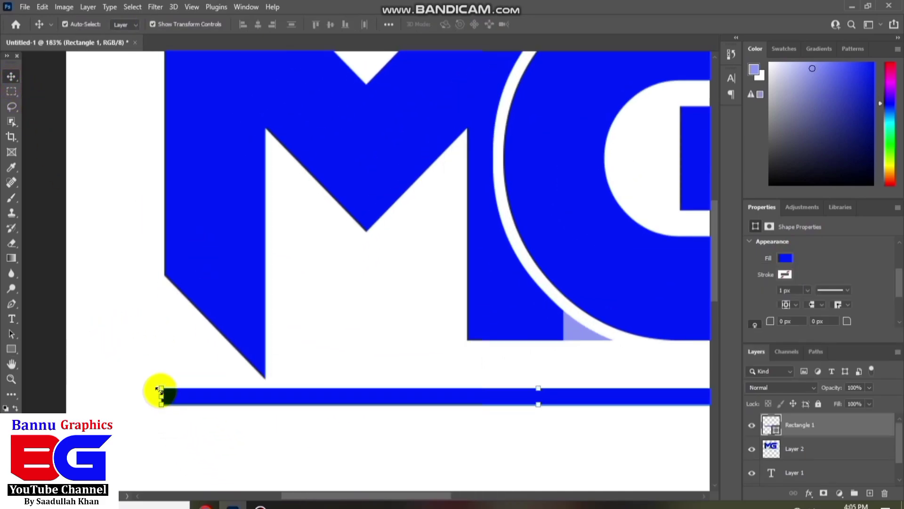
pyautogui.moveTo(155, 396); pyautogui.dragTo(164, 396)
pyautogui.moveTo(537, 446); pyautogui.dragTo(303, 424)
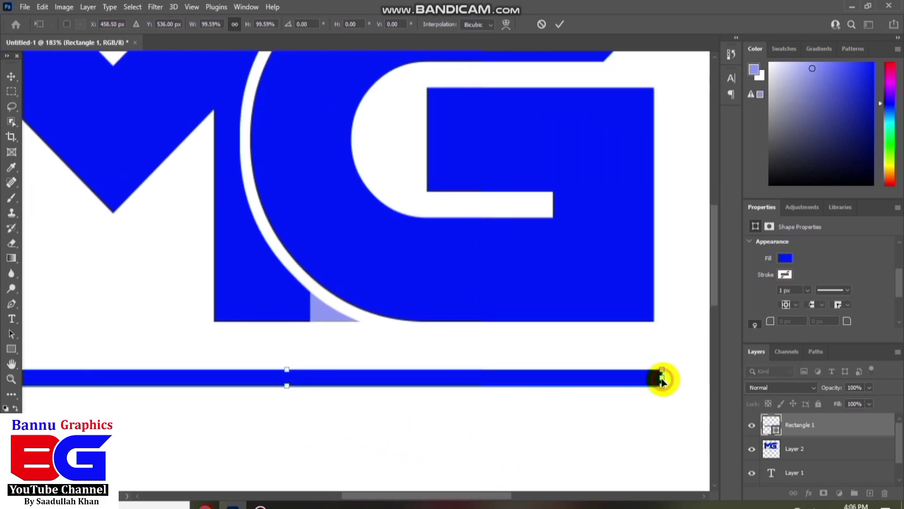
pyautogui.moveTo(664, 378); pyautogui.dragTo(660, 375)
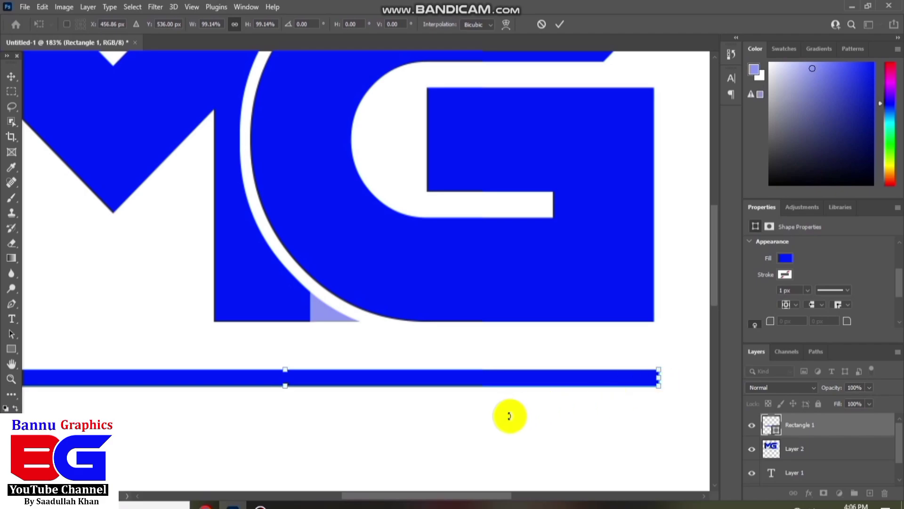
pyautogui.moveTo(264, 439); pyautogui.dragTo(418, 468)
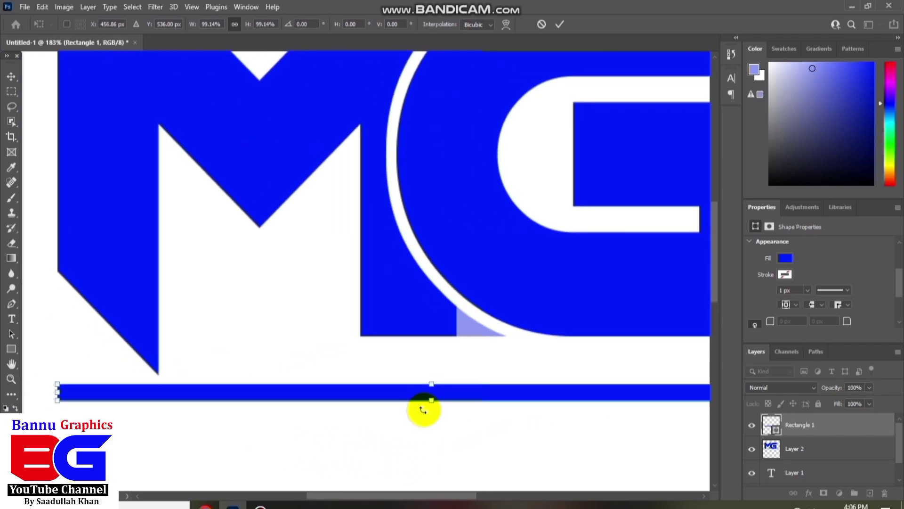
pyautogui.press('Return')
pyautogui.hotkey('ctrl', '0')
# Add a Gradient Overlay to the MG letters on Layer 2 and change the gradient's red starting stop to turquoise.
pyautogui.click(383, 333)
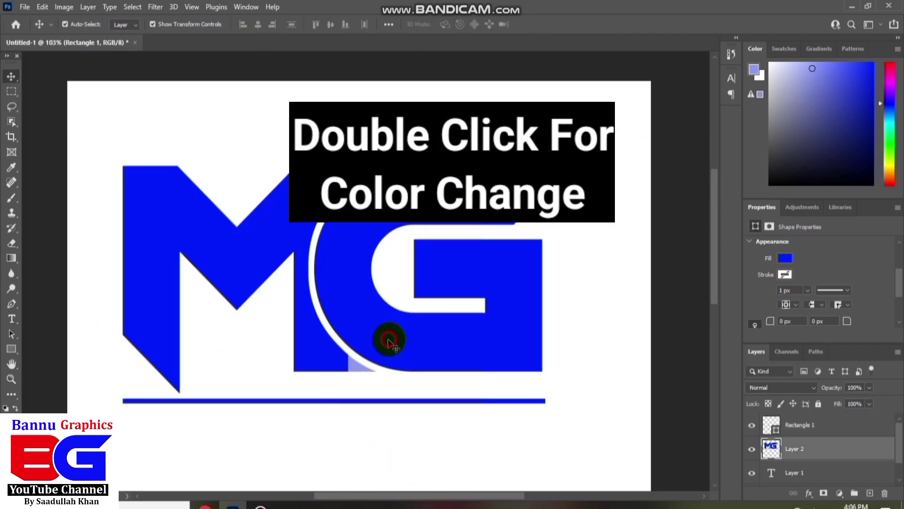
pyautogui.doubleClick(840, 446)
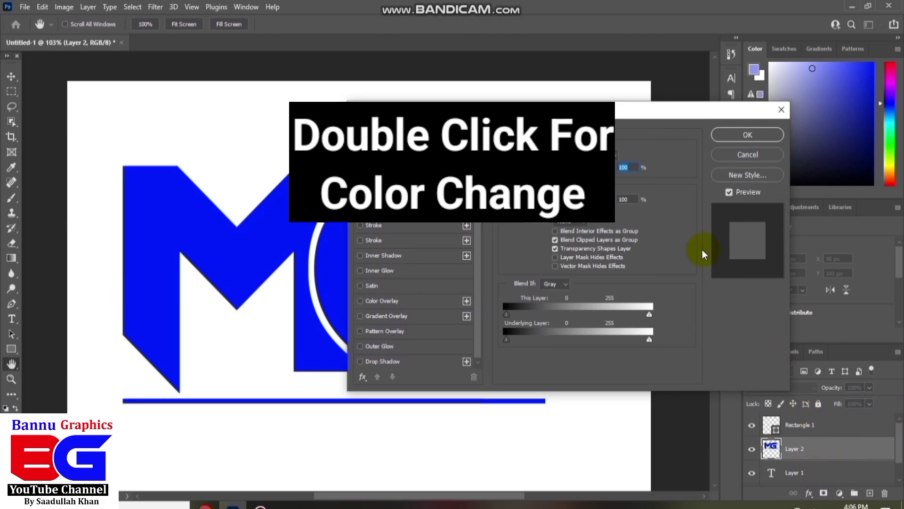
pyautogui.click(374, 315)
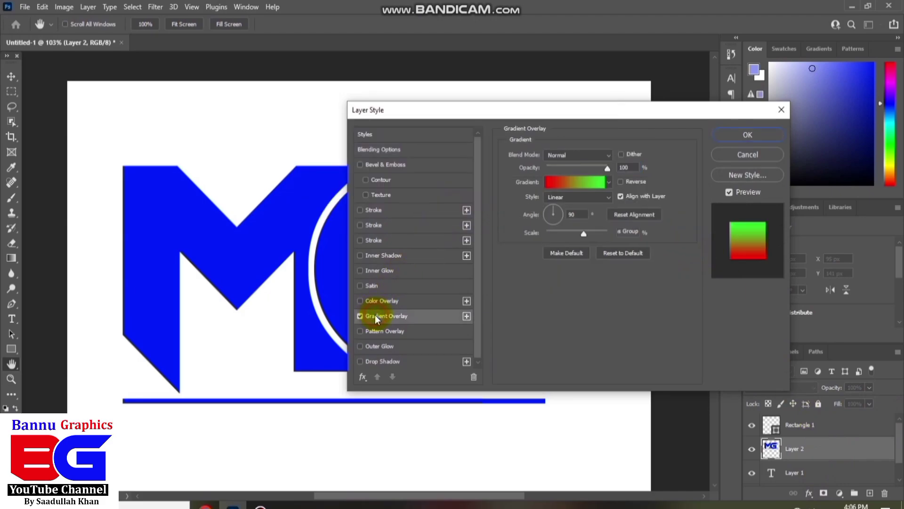
pyautogui.click(581, 185)
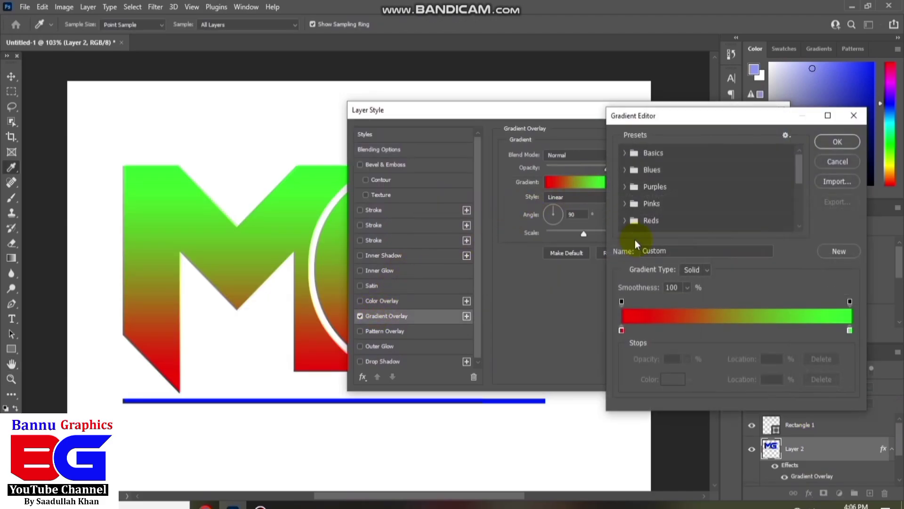
pyautogui.click(621, 331)
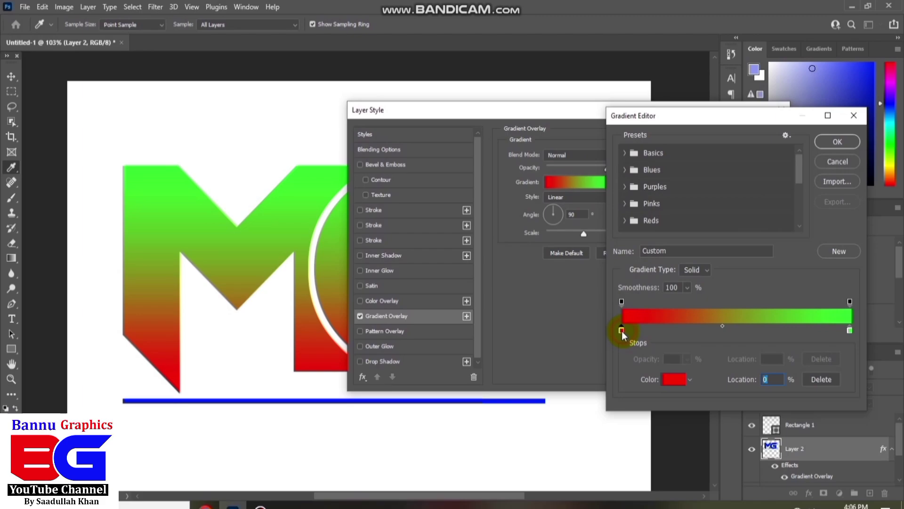
pyautogui.click(676, 380)
pyautogui.click(695, 301)
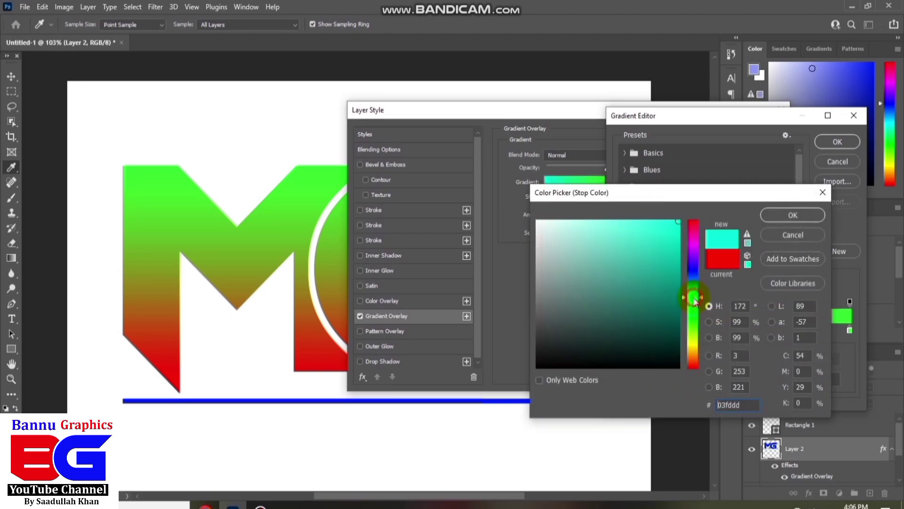
pyautogui.click(789, 214)
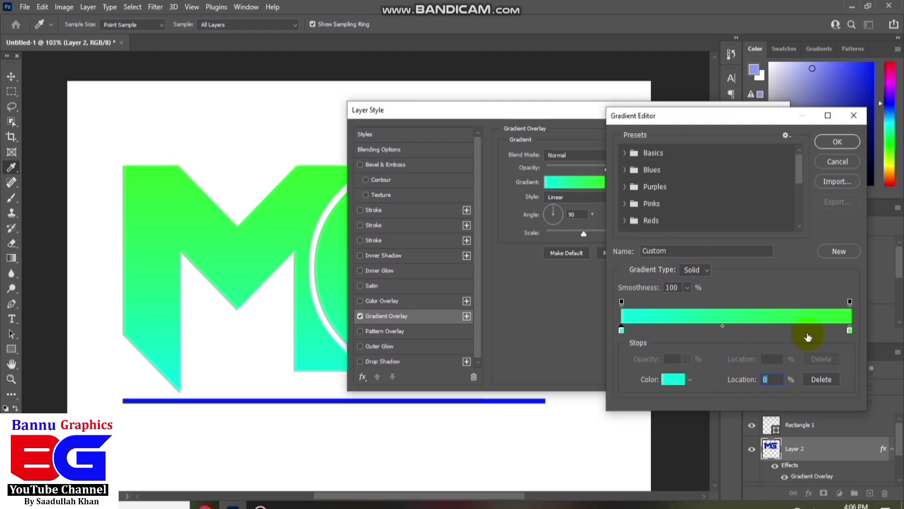
# Set the gradient's green end stop to orange ffb400 and accept the gradient.
pyautogui.click(673, 380)
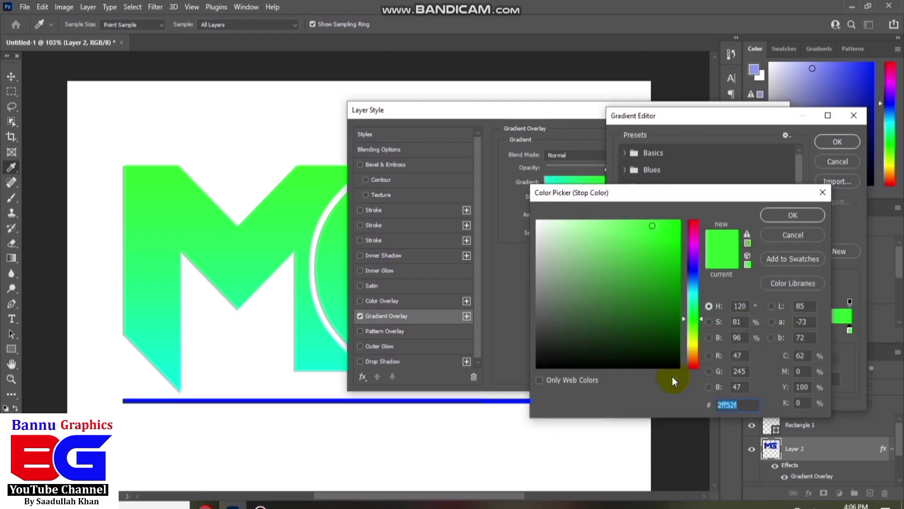
pyautogui.moveTo(689, 348); pyautogui.dragTo(689, 351)
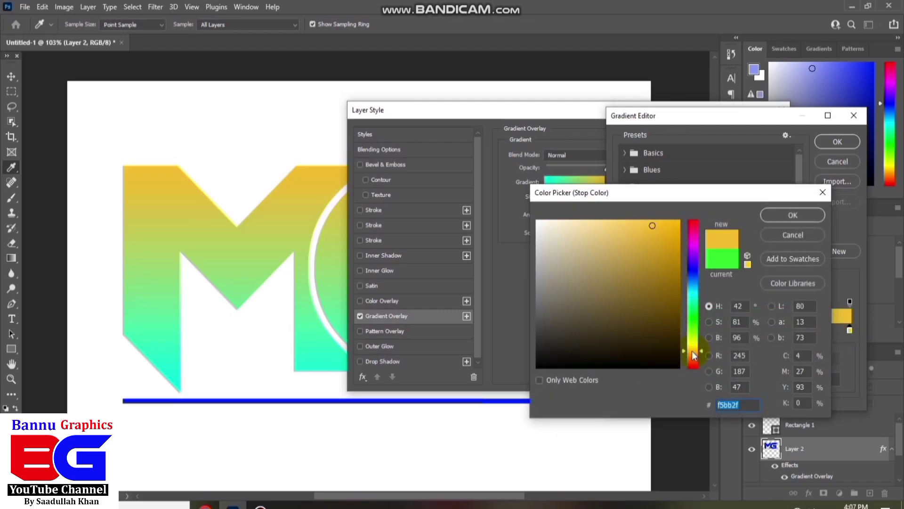
pyautogui.click(654, 254)
pyautogui.click(674, 216)
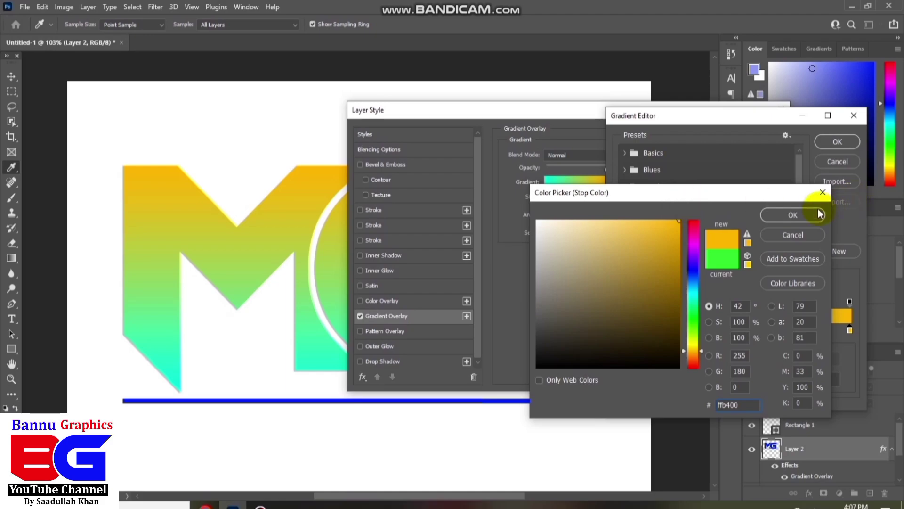
pyautogui.click(795, 214)
pyautogui.press('Return')
pyautogui.press('Return')
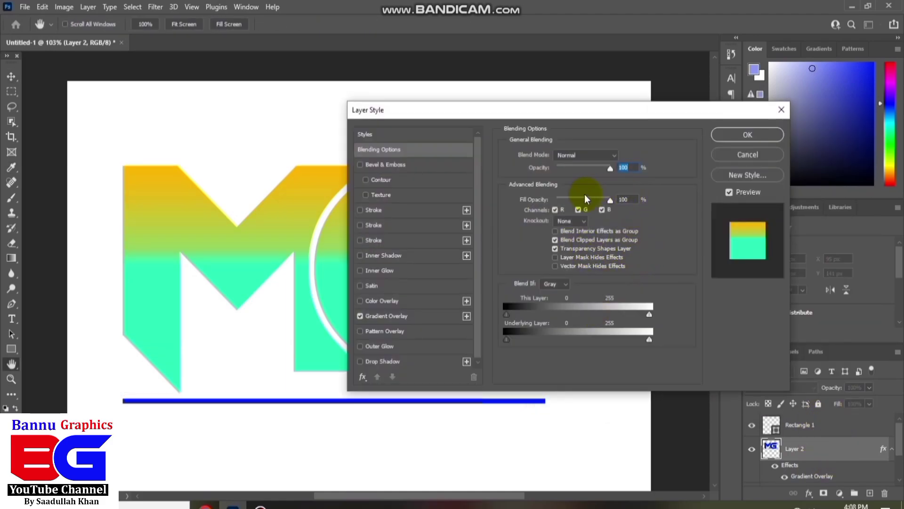
# Move the Gradient Overlay's middle turquoise stop slightly toward the turquoise end and apply the layer style.
pyautogui.click(389, 317)
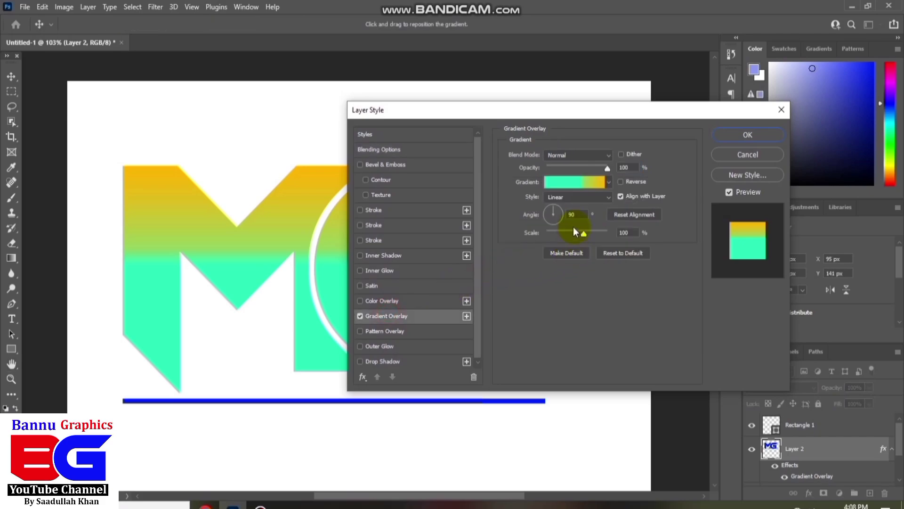
pyautogui.click(574, 182)
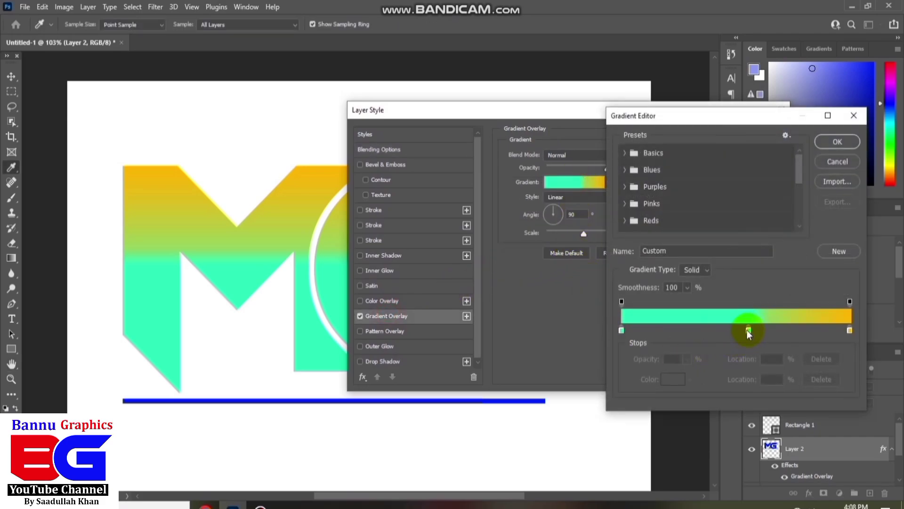
pyautogui.moveTo(737, 330); pyautogui.dragTo(803, 227)
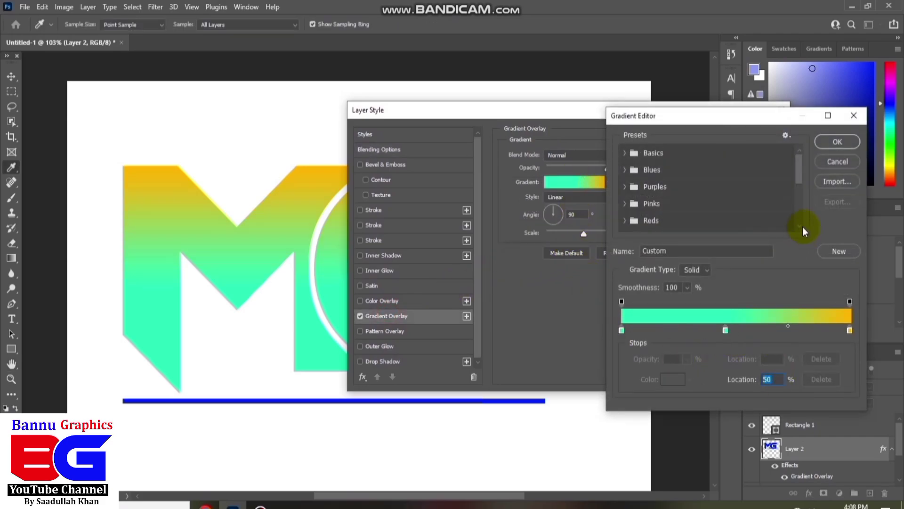
pyautogui.click(833, 143)
pyautogui.click(749, 133)
pyautogui.press('v')
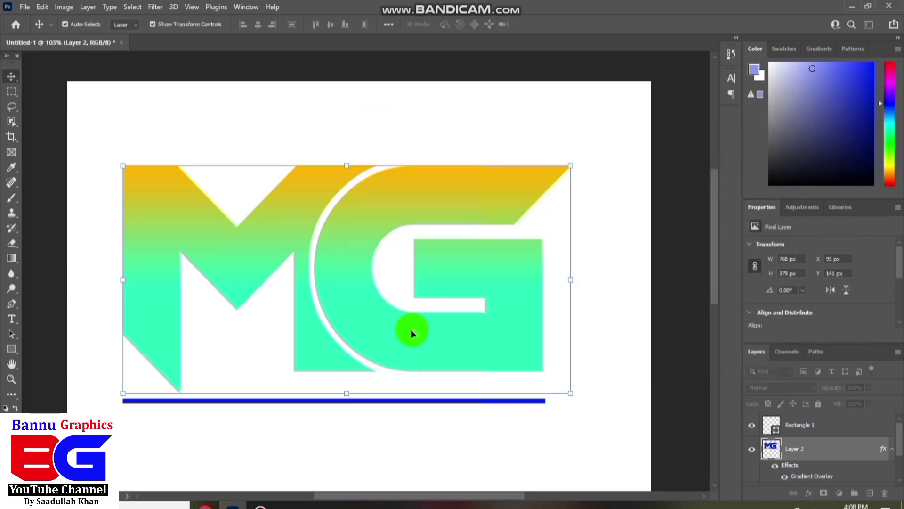
# Add the text NETWORKS in Arial Regular, 120 pt, starting below the blue bar in line with the M's outer edge.
pyautogui.scroll(-3, 410, 329)
pyautogui.click(121, 361)
pyautogui.click(11, 318)
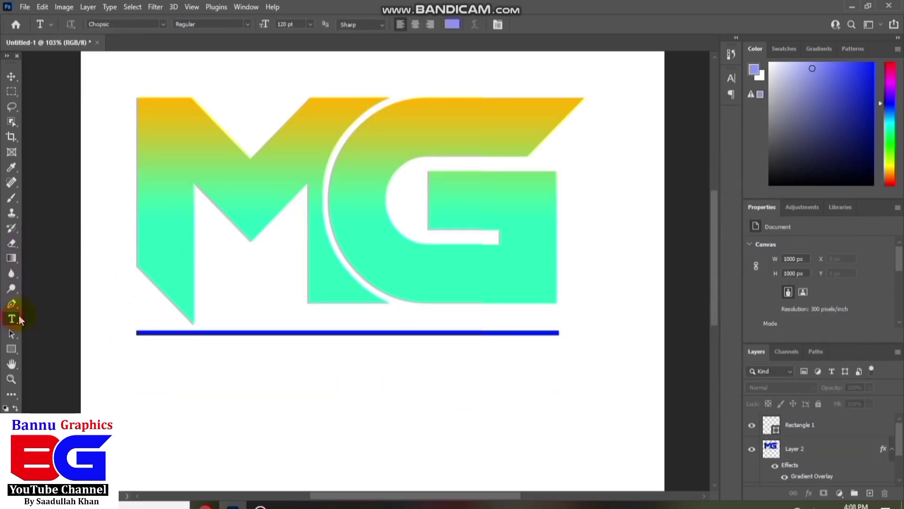
pyautogui.click(165, 27)
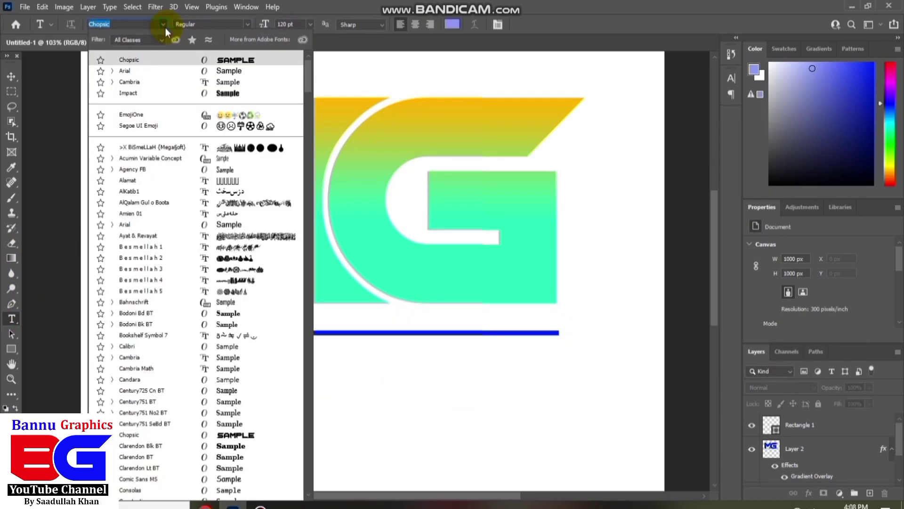
pyautogui.click(139, 73)
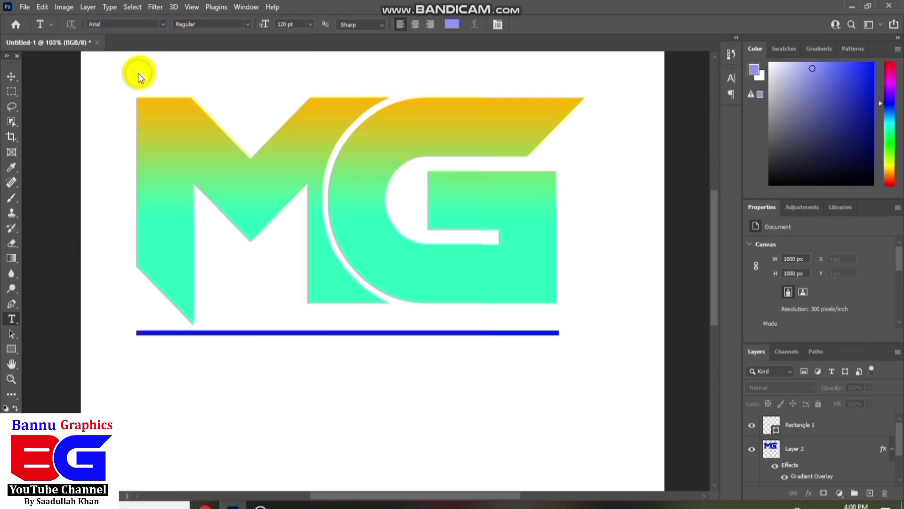
pyautogui.click(138, 371)
pyautogui.write('NET')
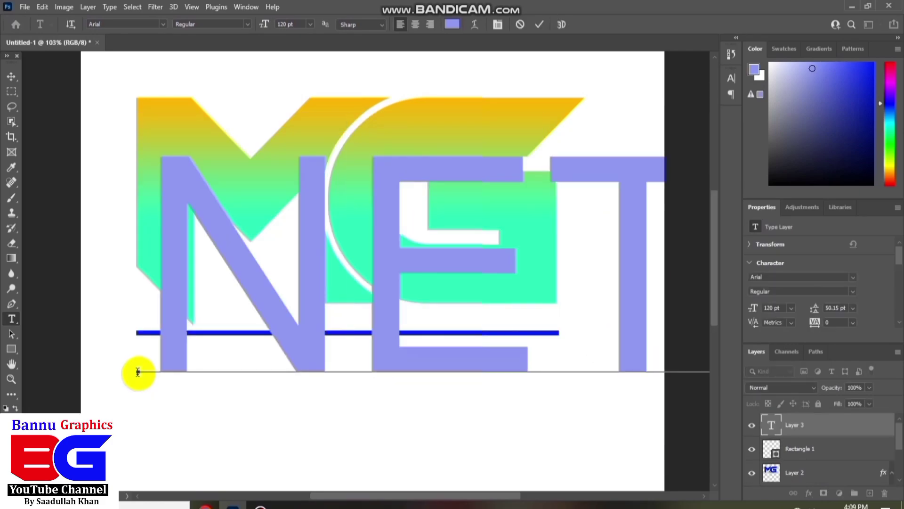
# Recolor the whole NETWORKS text to pure blue and commit it.
pyautogui.click(564, 277)
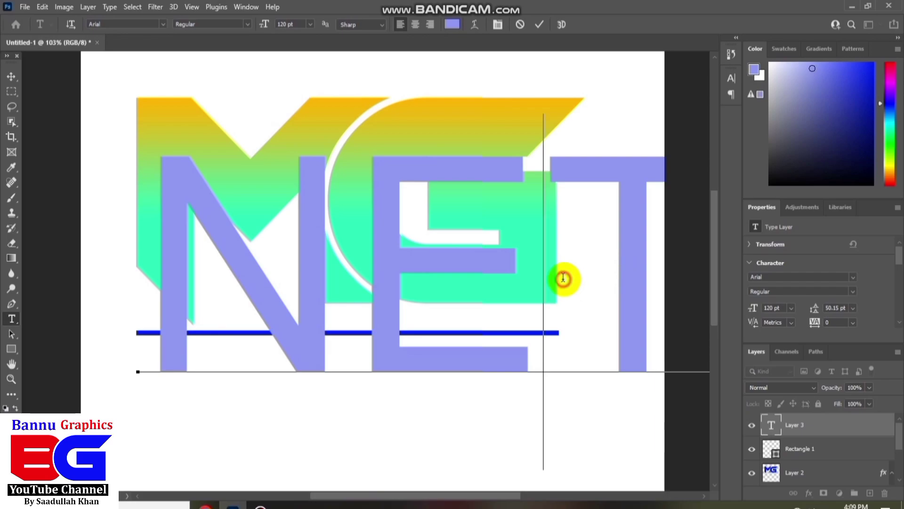
pyautogui.doubleClick(564, 278)
pyautogui.click(872, 62)
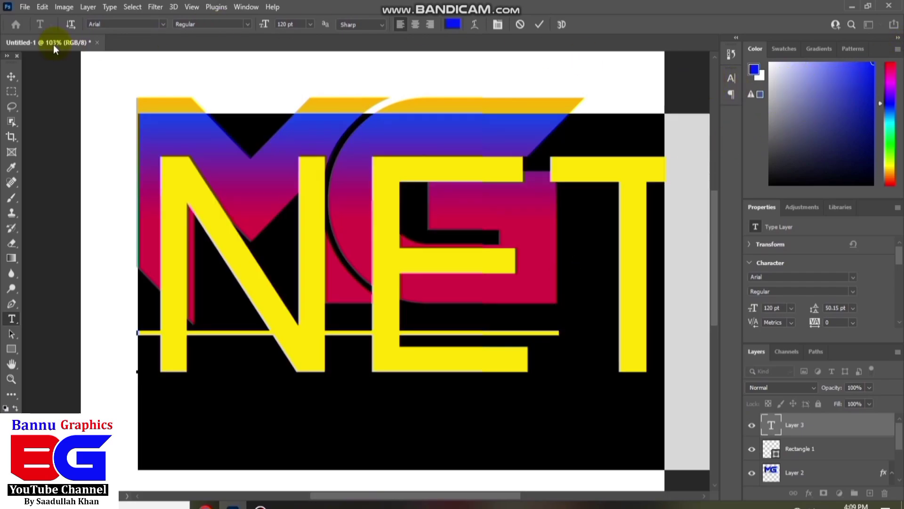
pyautogui.click(10, 78)
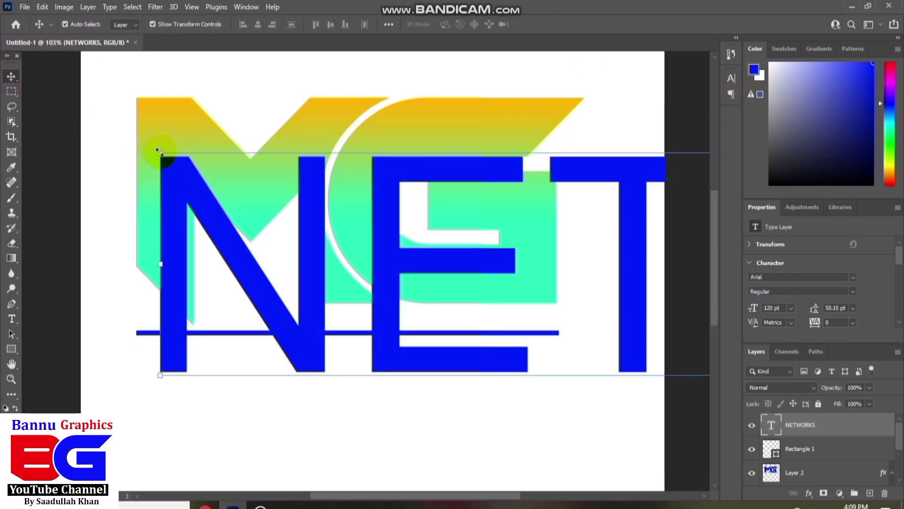
# Scale the NETWORKS text down proportionally to about 30.42 pt so it spans the blue bar's width directly beneath it.
pyautogui.moveTo(159, 152); pyautogui.dragTo(185, 418)
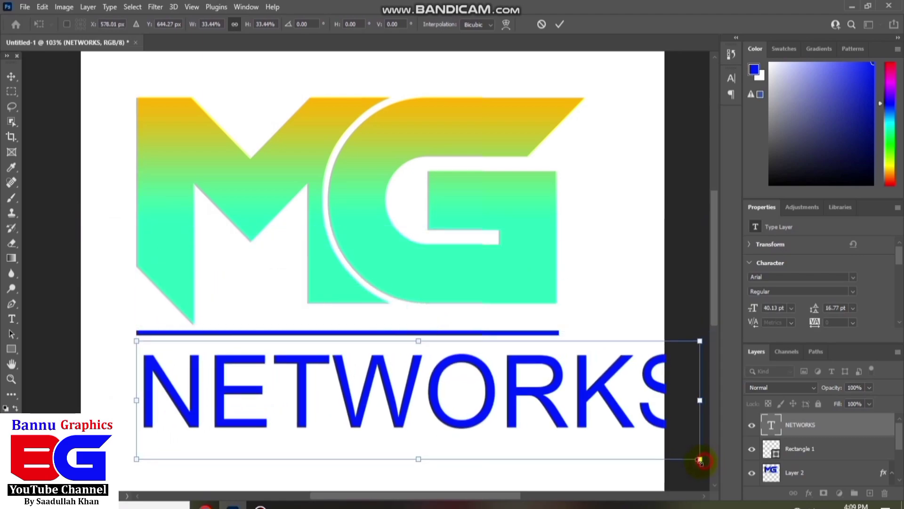
pyautogui.moveTo(700, 459); pyautogui.dragTo(564, 422)
pyautogui.press('Return')
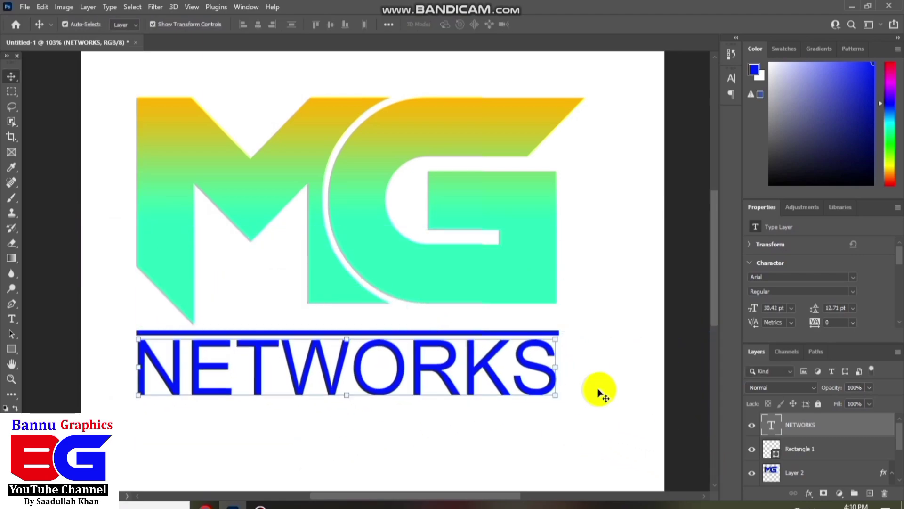
# Change the NETWORKS text's font style to Bold, deselect the layer and fit the canvas to the window.
pyautogui.click(853, 292)
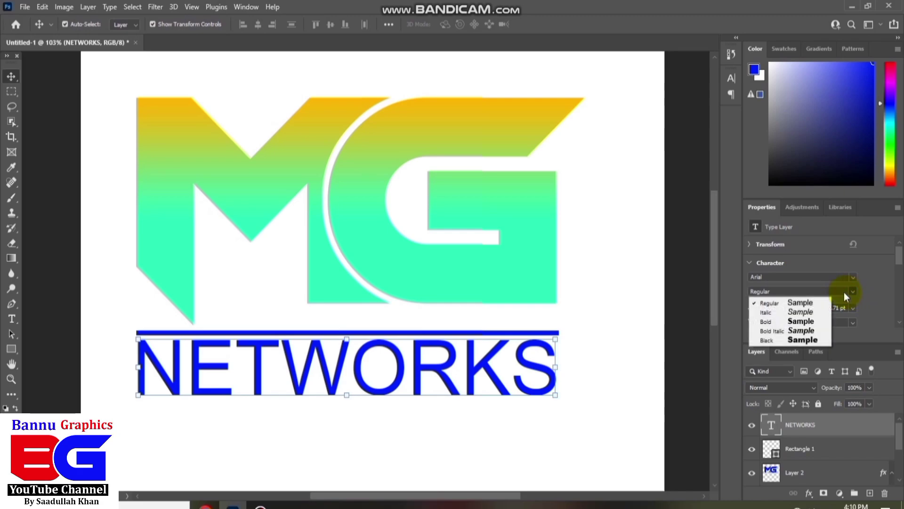
pyautogui.click(767, 324)
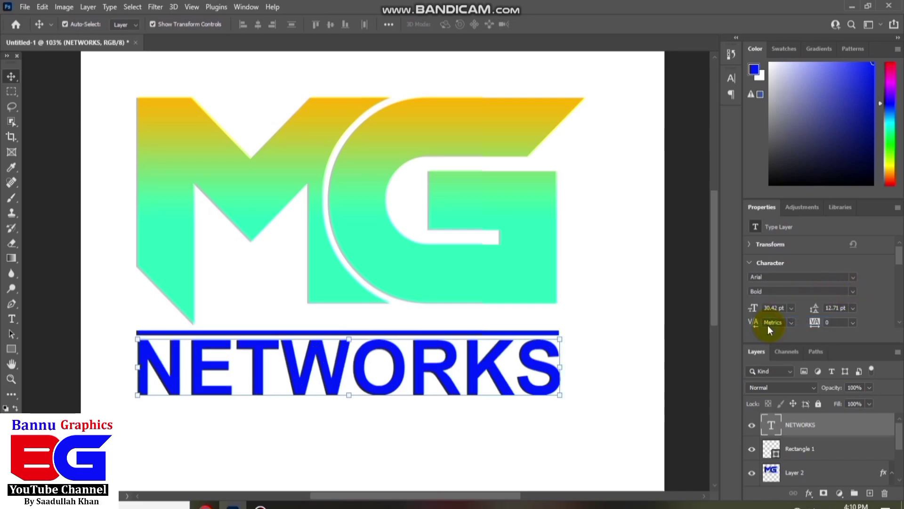
pyautogui.click(513, 438)
pyautogui.hotkey('ctrl', '0')
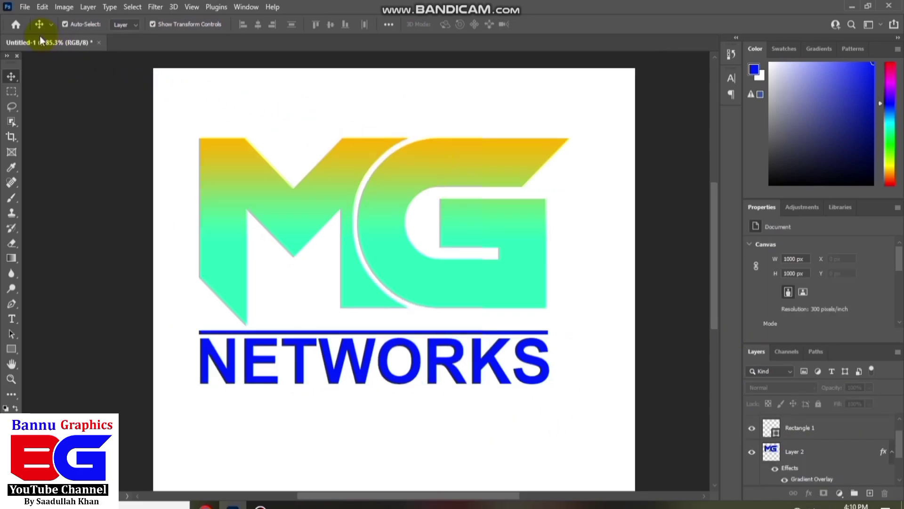
# Export the logo with Export As in JPG format and save it to the Desktop as Untitled-1.
pyautogui.click(21, 7)
pyautogui.moveTo(42, 186)
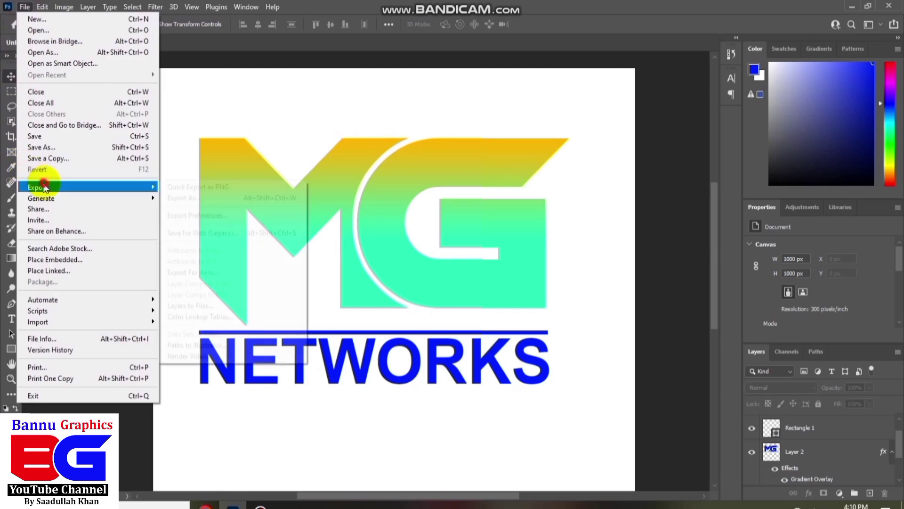
pyautogui.click(190, 202)
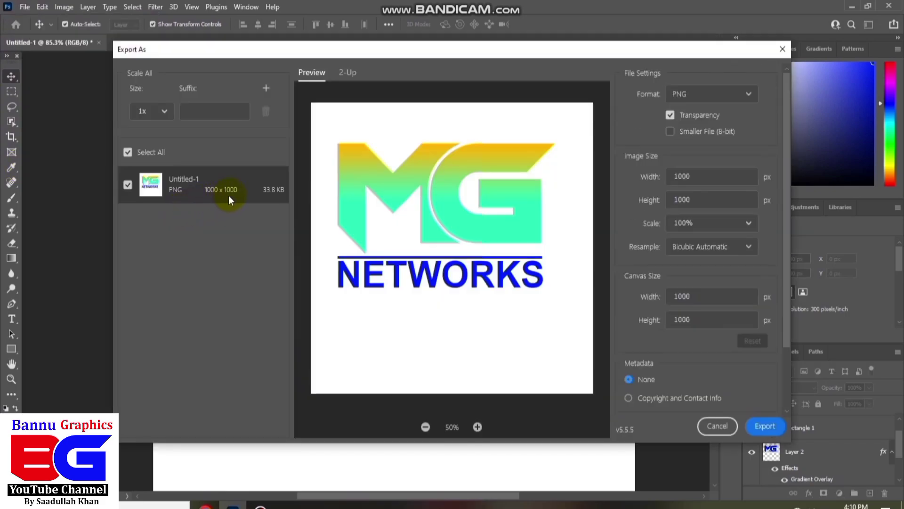
pyautogui.click(715, 97)
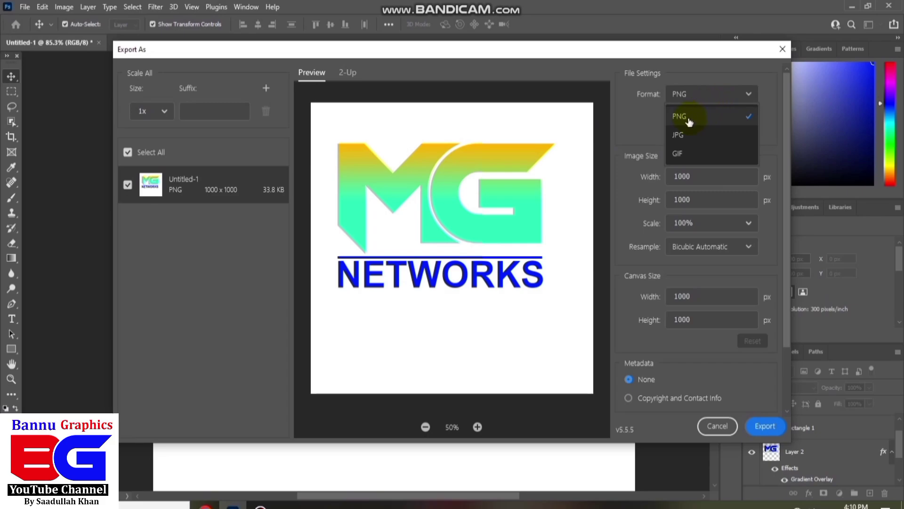
pyautogui.click(682, 136)
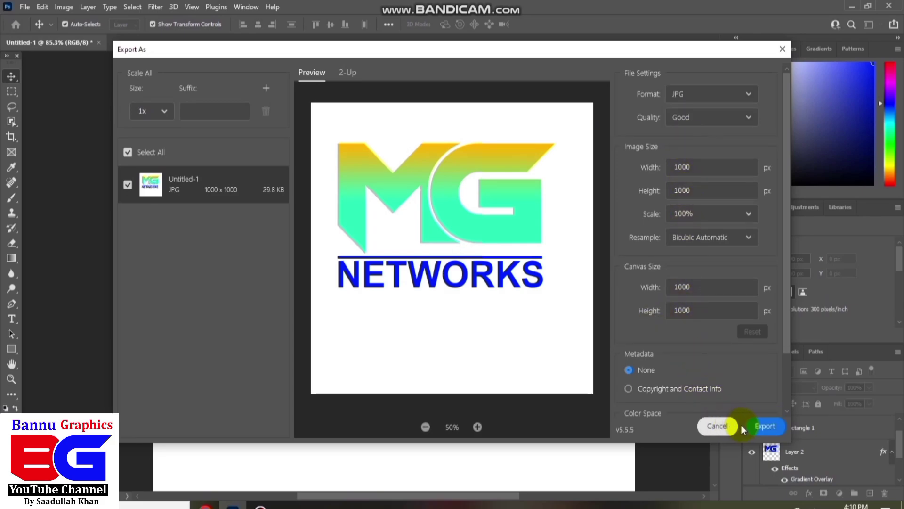
pyautogui.click(761, 424)
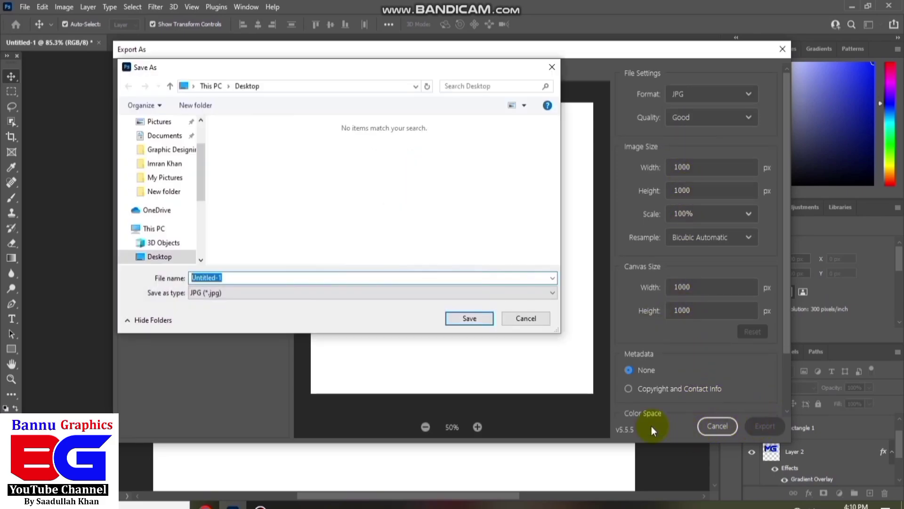
pyautogui.click(172, 257)
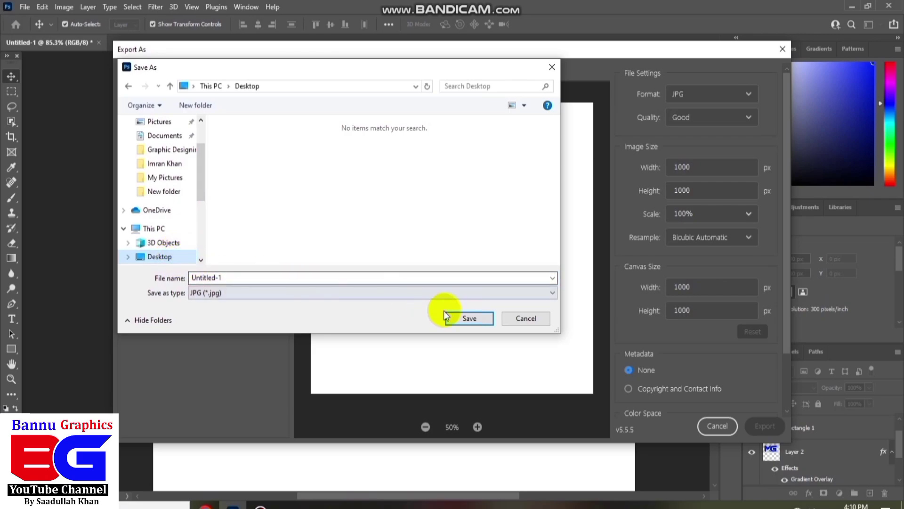
pyautogui.click(463, 318)
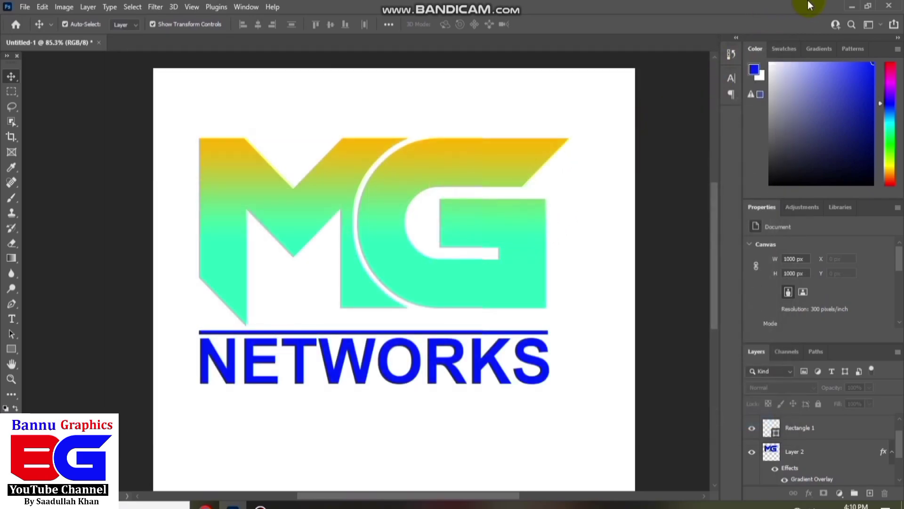
# Switch to the Windows desktop and open the exported Untitled-1 image to check the logo.
pyautogui.click(850, 7)
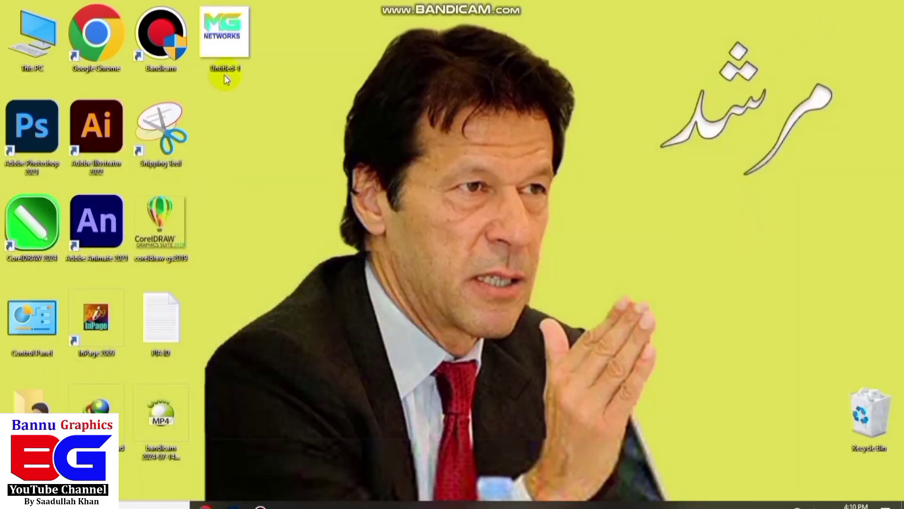
pyautogui.doubleClick(225, 33)
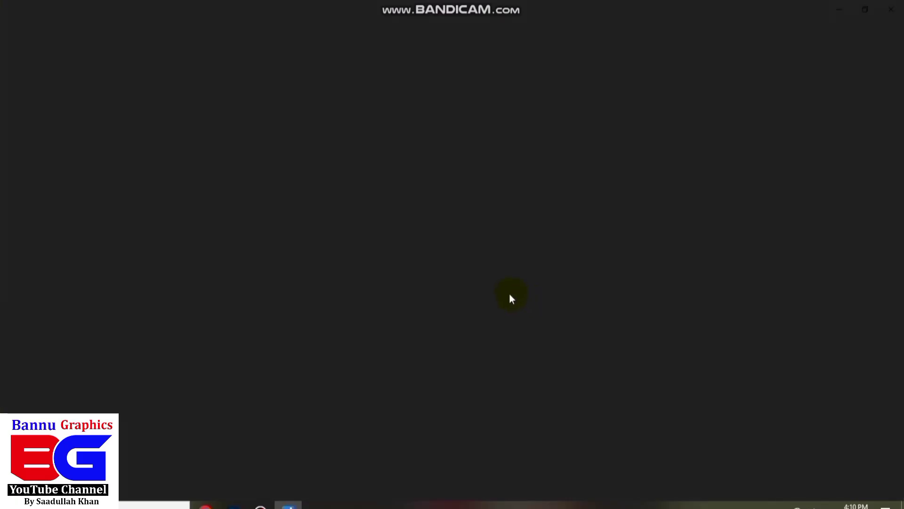